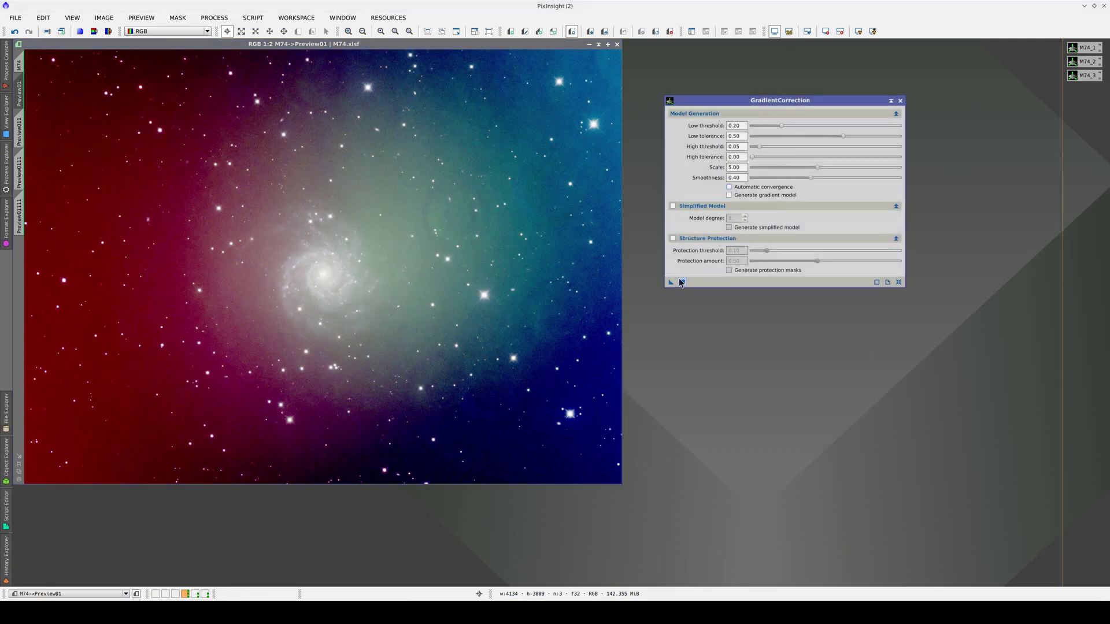
# Step: Apply GradientCorrection with its current settings to M74's Preview01 and compare the result with the uncorrected image
pyautogui.moveTo(670, 283); pyautogui.dragTo(450, 242)
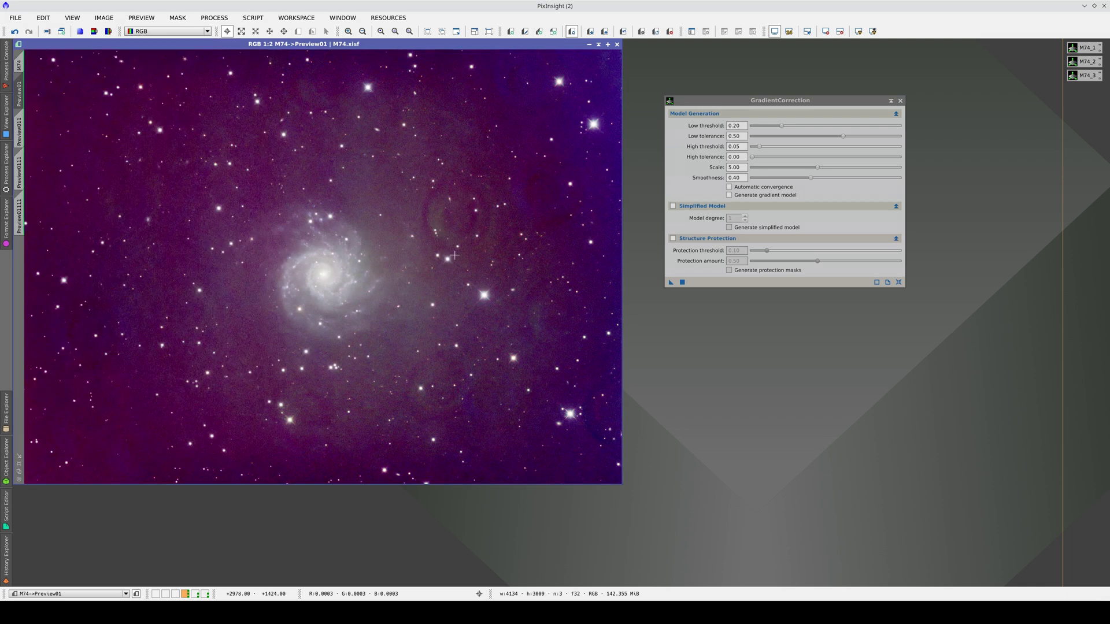
pyautogui.hotkey('ctrl', 'z')
pyautogui.hotkey('ctrl', 'y')
pyautogui.hotkey('ctrl', 'z')
pyautogui.hotkey('ctrl', 'y')
# Step: Apply GradientCorrection with automatic convergence enabled to M74's Preview011 and compare the result with the uncorrected image
pyautogui.hotkey('ctrl', 'pagedown')
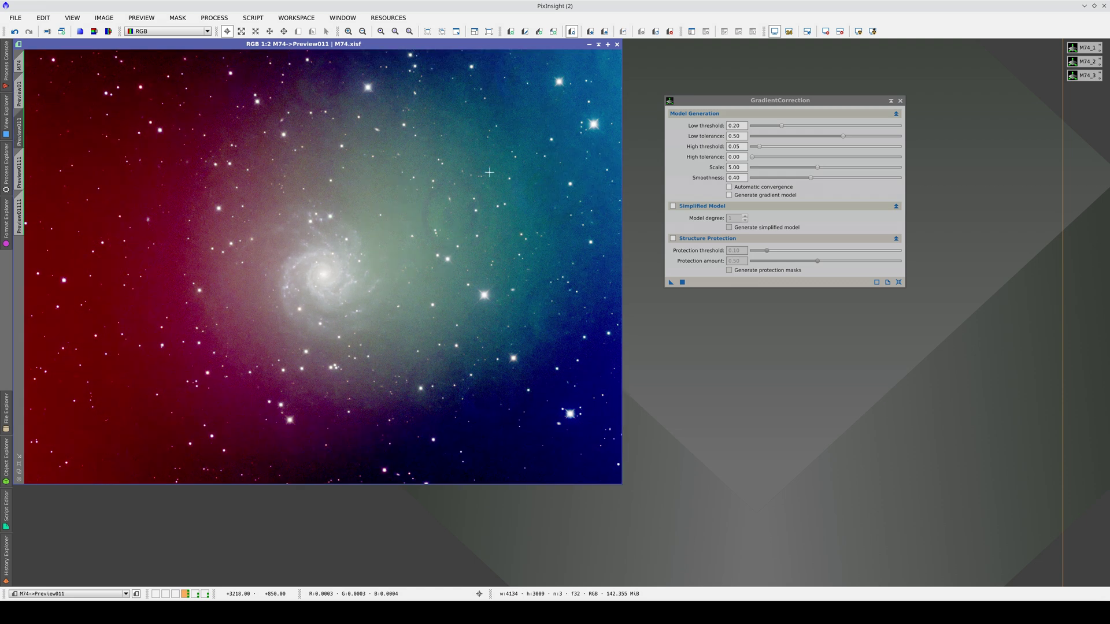
pyautogui.click(732, 191)
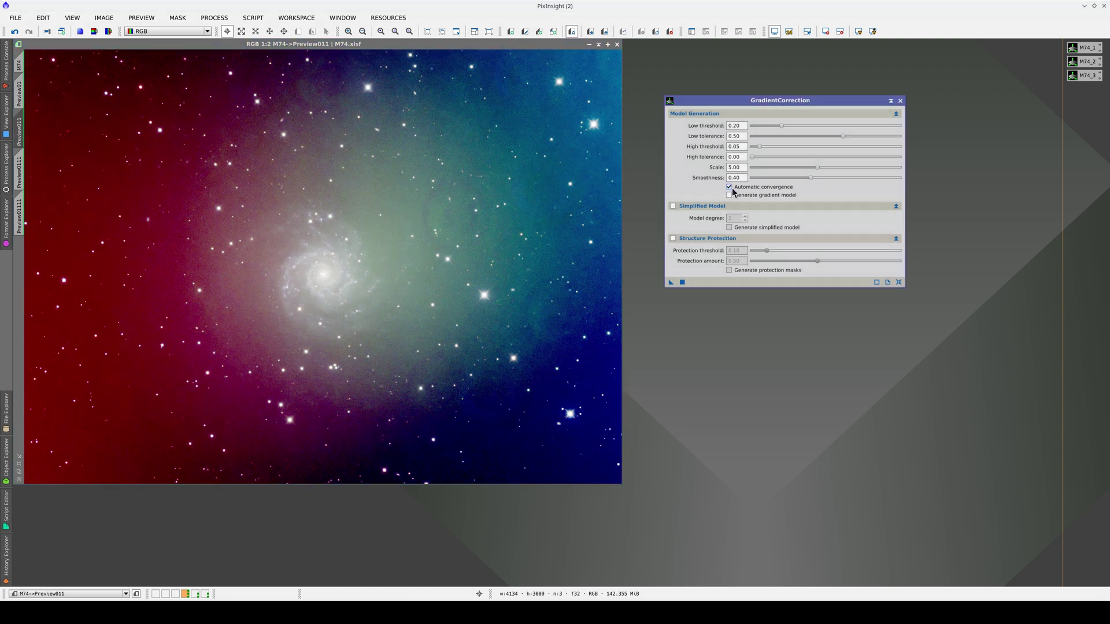
pyautogui.click(671, 282)
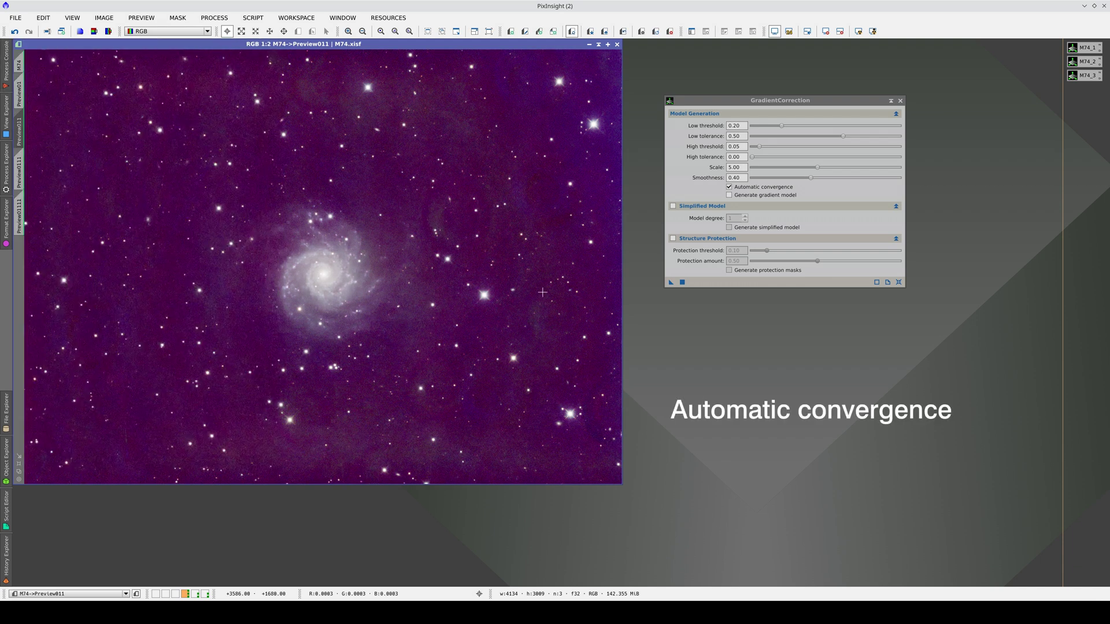
pyautogui.hotkey('ctrl', 'z')
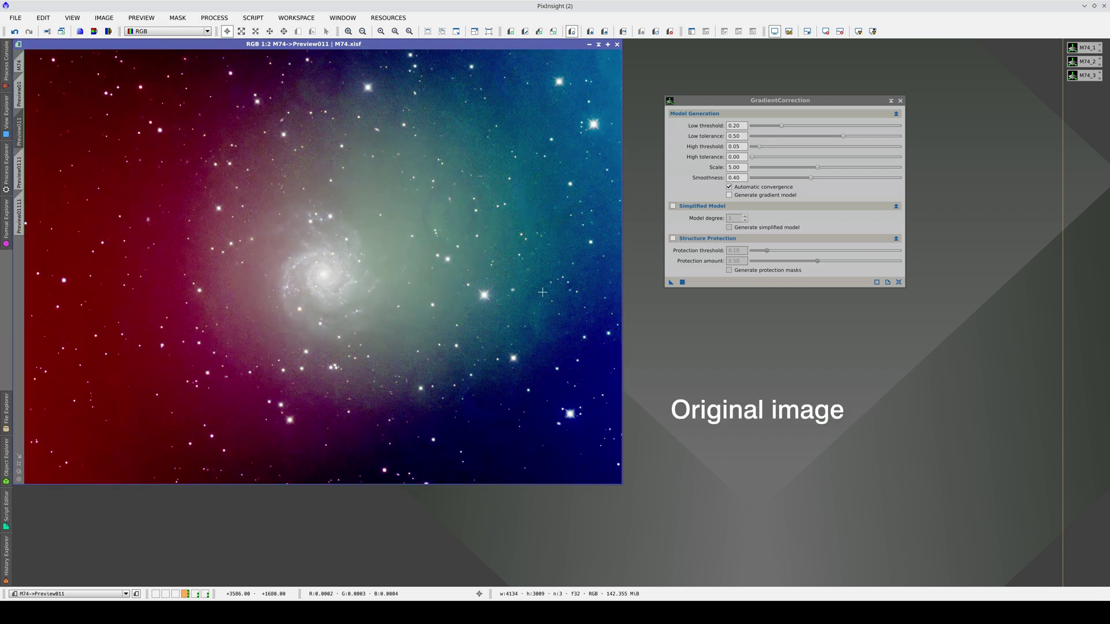
pyautogui.hotkey('ctrl', 'y')
pyautogui.hotkey('ctrl', 'z')
pyautogui.hotkey('ctrl', 'y')
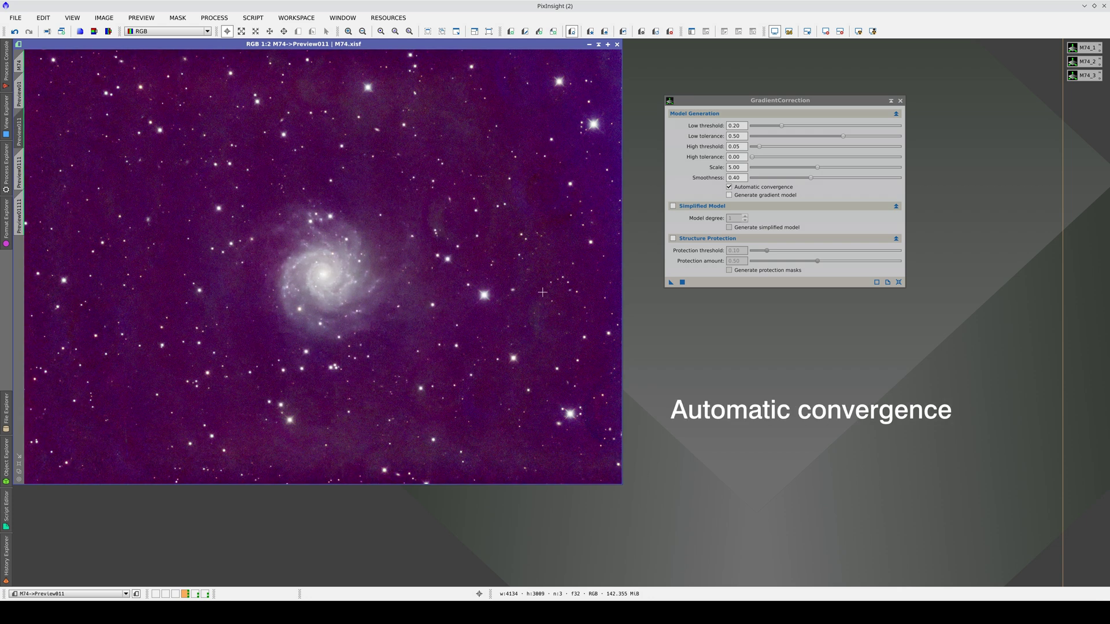
pyautogui.hotkey('ctrl', 'z')
pyautogui.hotkey('ctrl', 'y')
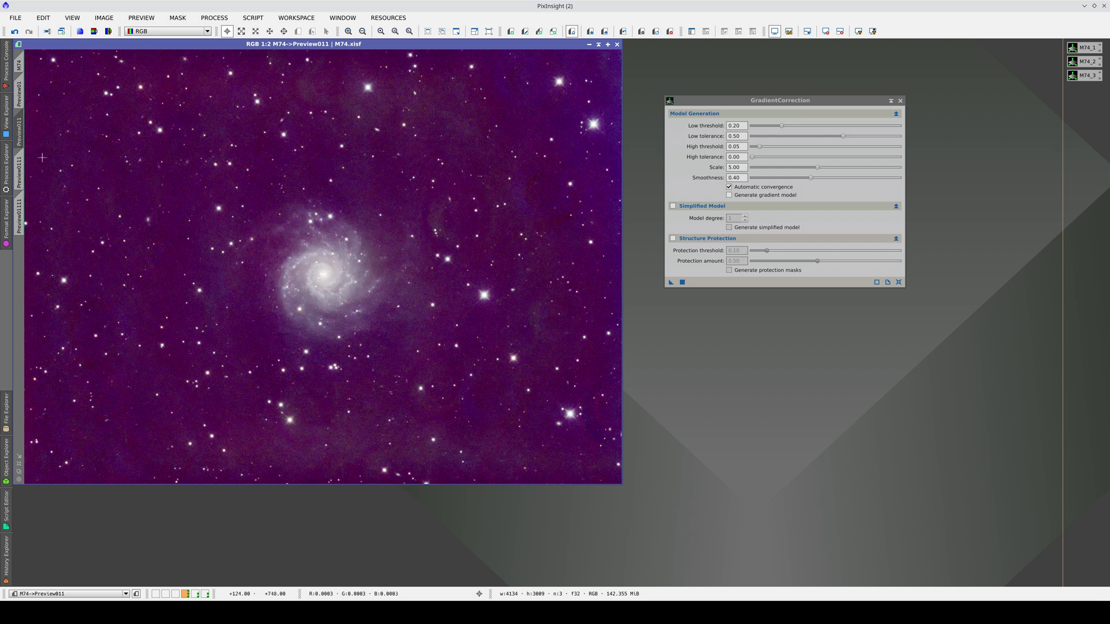
# Step: Apply GradientCorrection to M74's Preview0111 with scale 3.00 and smoothness 0.20
pyautogui.click(21, 170)
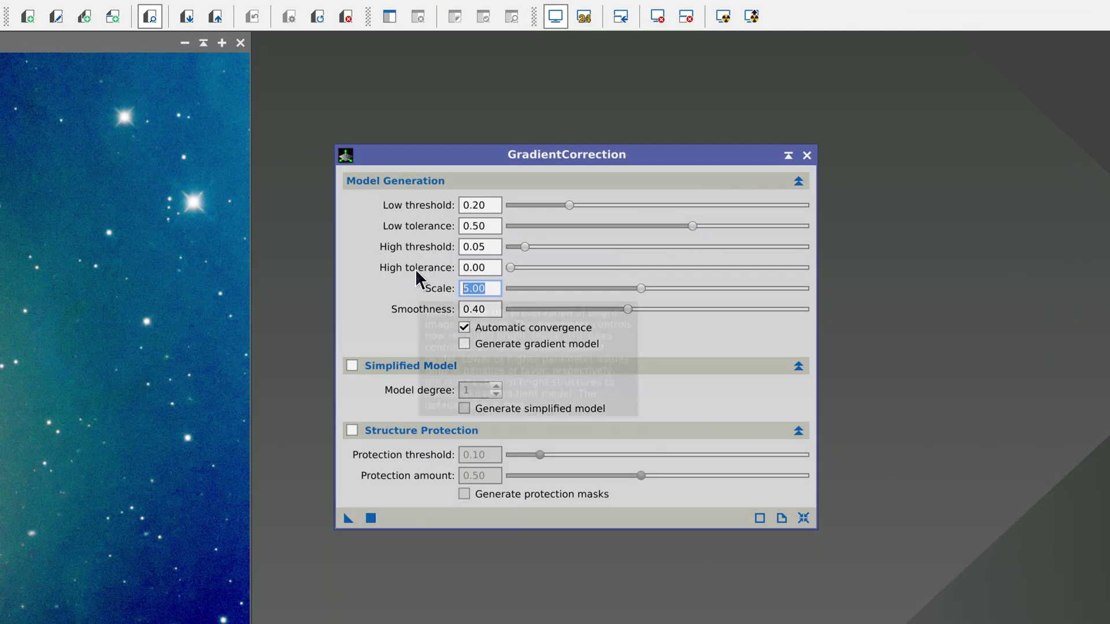
pyautogui.write('3')
pyautogui.press('Tab')
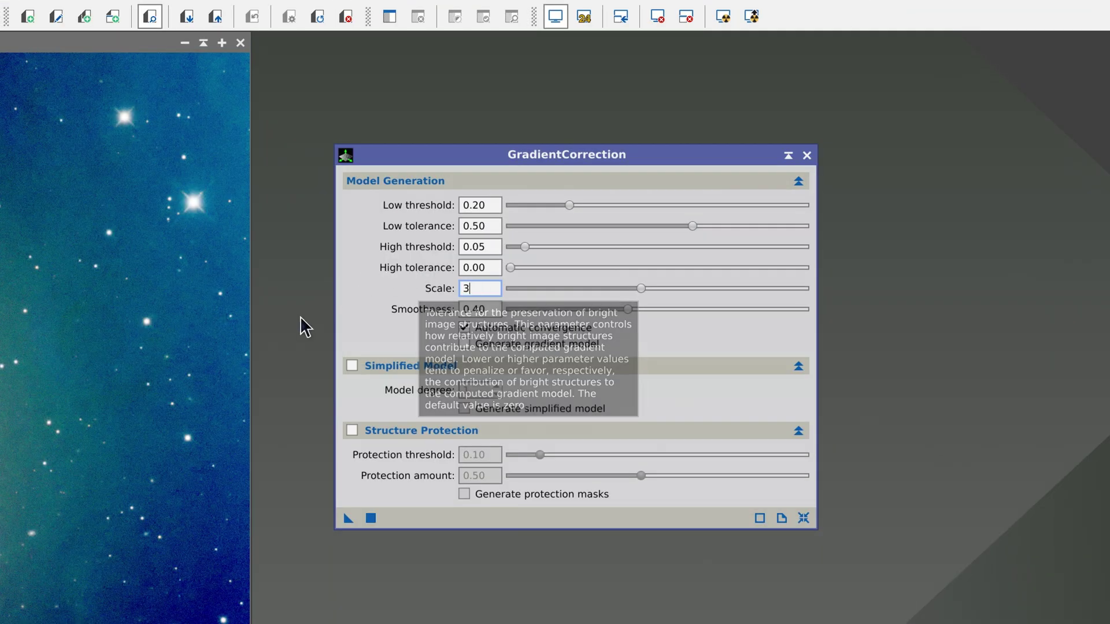
pyautogui.write('0.2')
pyautogui.press('Tab')
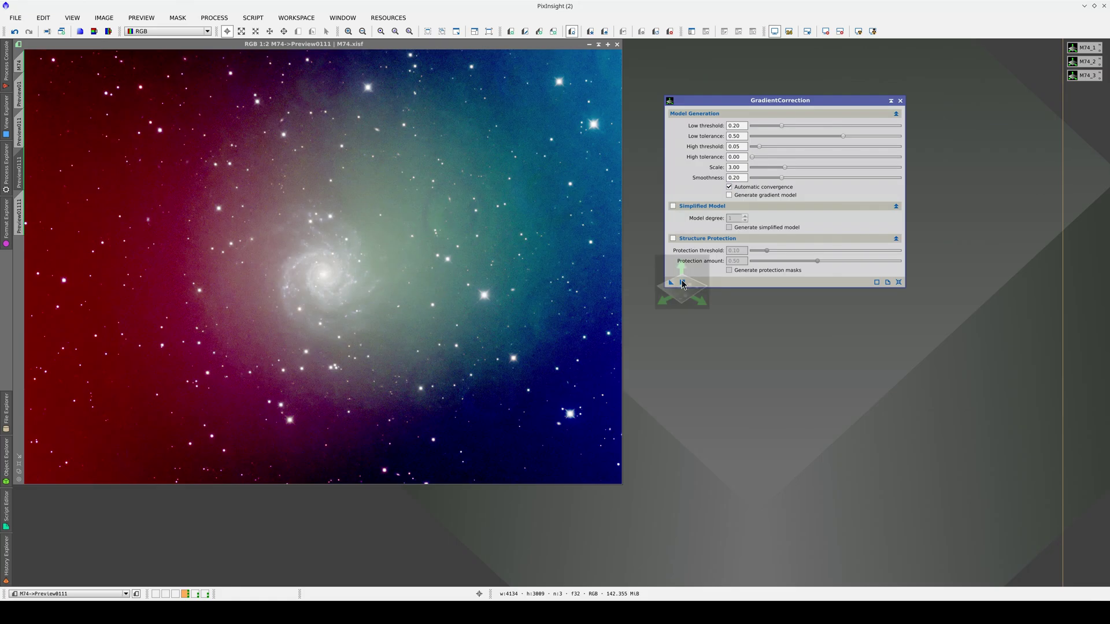
pyautogui.click(371, 518)
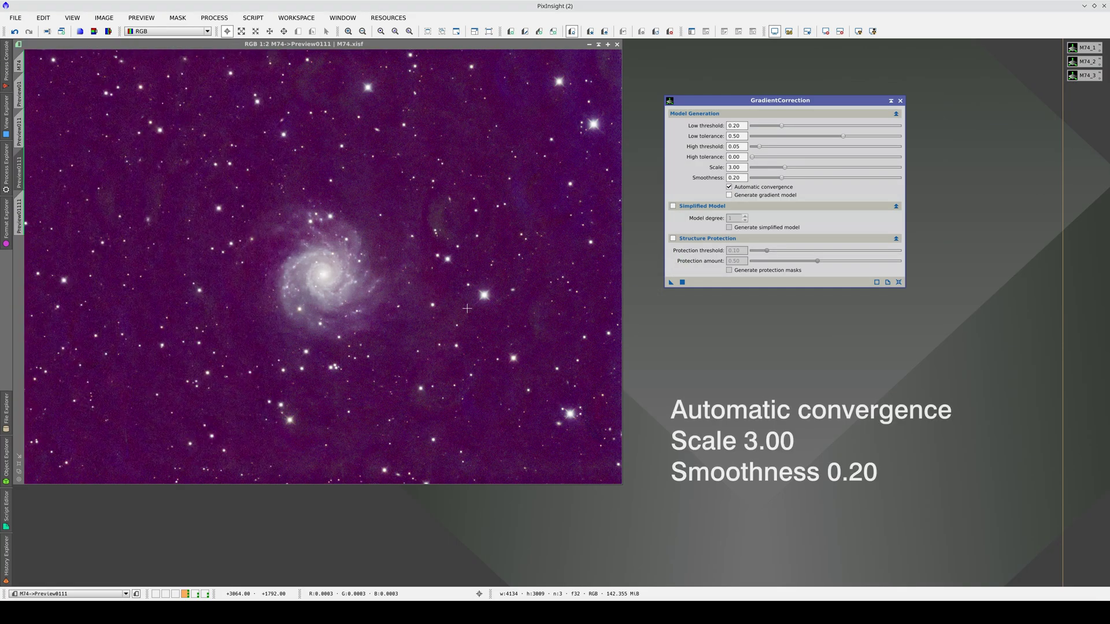
# Step: Compare the corrected Preview0111 with Preview011 by alternating between the two
pyautogui.hotkey('ctrl', 'pageup')
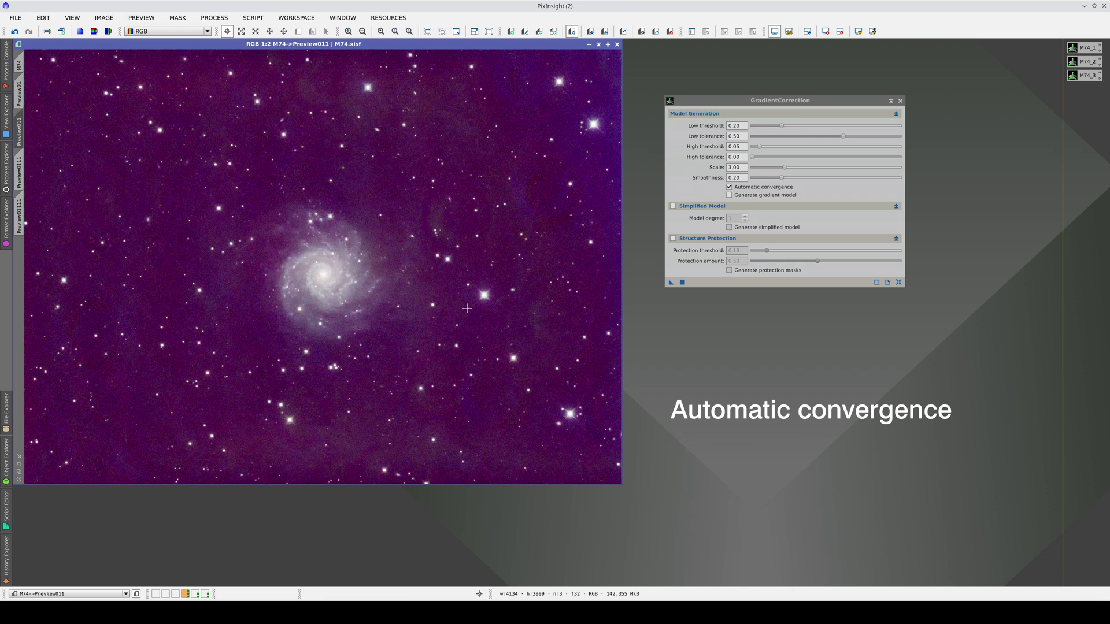
pyautogui.hotkey('ctrl', 'pagedown')
pyautogui.hotkey('ctrl', 'pageup')
pyautogui.hotkey('ctrl', 'pagedown')
pyautogui.hotkey('ctrl', 'pageup')
pyautogui.hotkey('ctrl', 'pagedown')
# Step: Apply GradientCorrection to M74's Preview01111 with scale 1.00 and smoothness 0.00
pyautogui.hotkey('ctrl', 'pagedown')
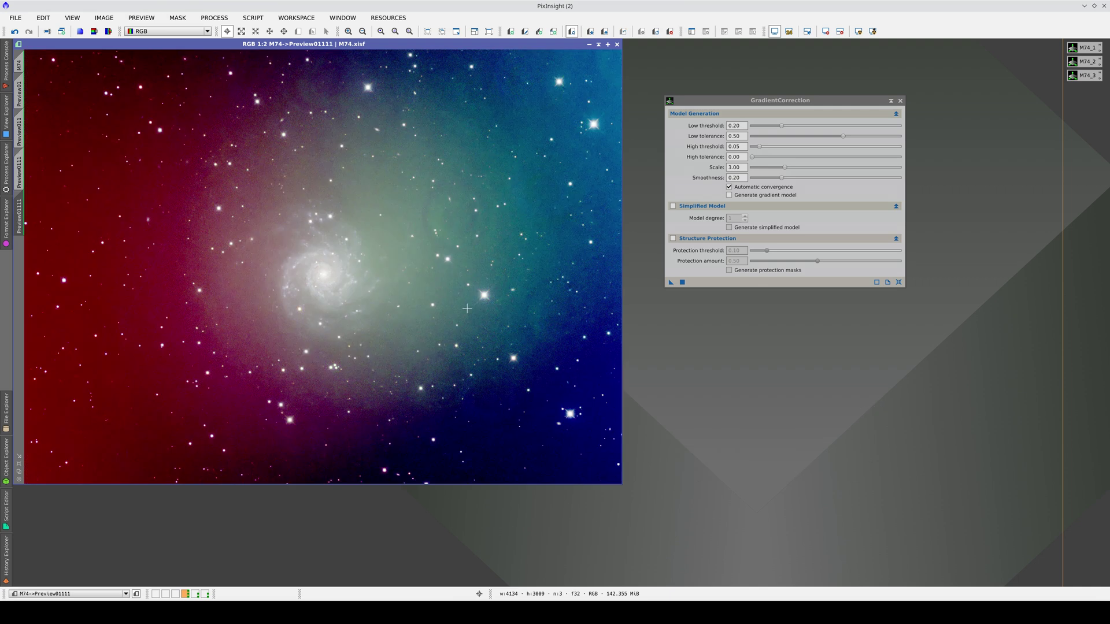
pyautogui.moveTo(780, 168); pyautogui.dragTo(748, 184)
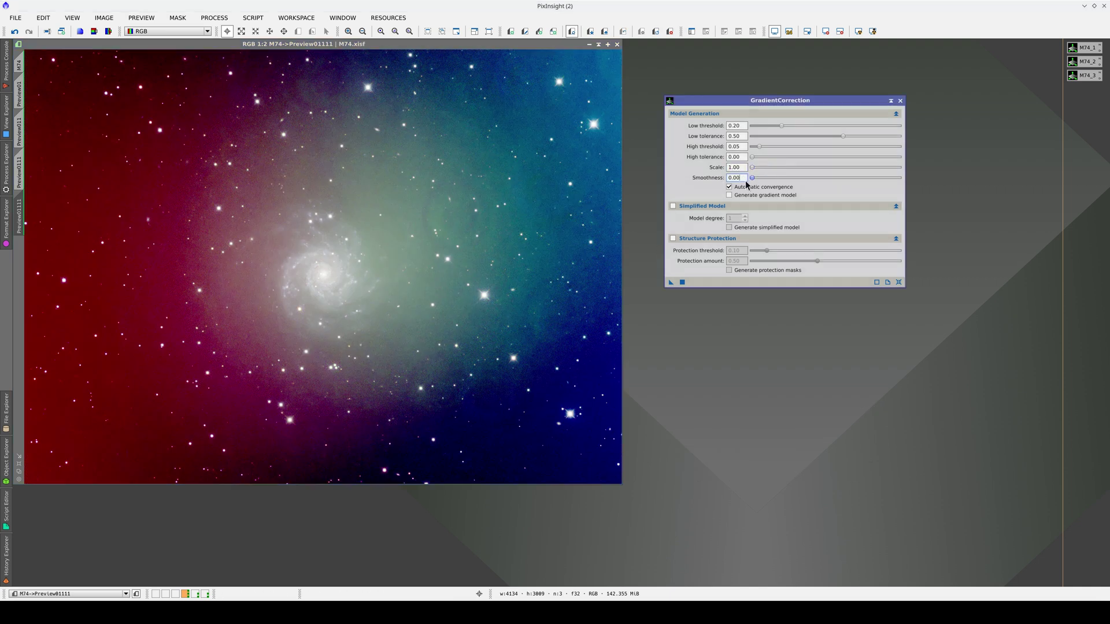
pyautogui.click(670, 283)
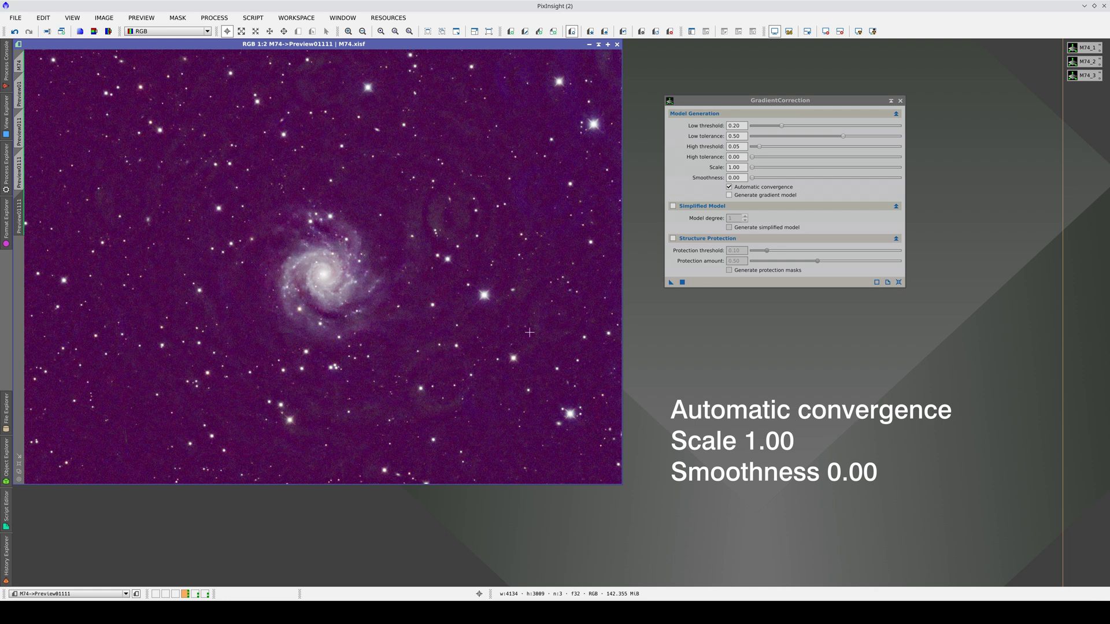
# Step: Compare the galaxy and background in the corrected Preview01111 and Preview0111
pyautogui.hotkey('ctrl', 'pageup')
pyautogui.hotkey('ctrl', 'pagedown')
pyautogui.hotkey('ctrl', 'pageup')
pyautogui.hotkey('ctrl', 'pagedown')
pyautogui.hotkey('ctrl', 'pageup')
pyautogui.hotkey('ctrl', 'pageup')
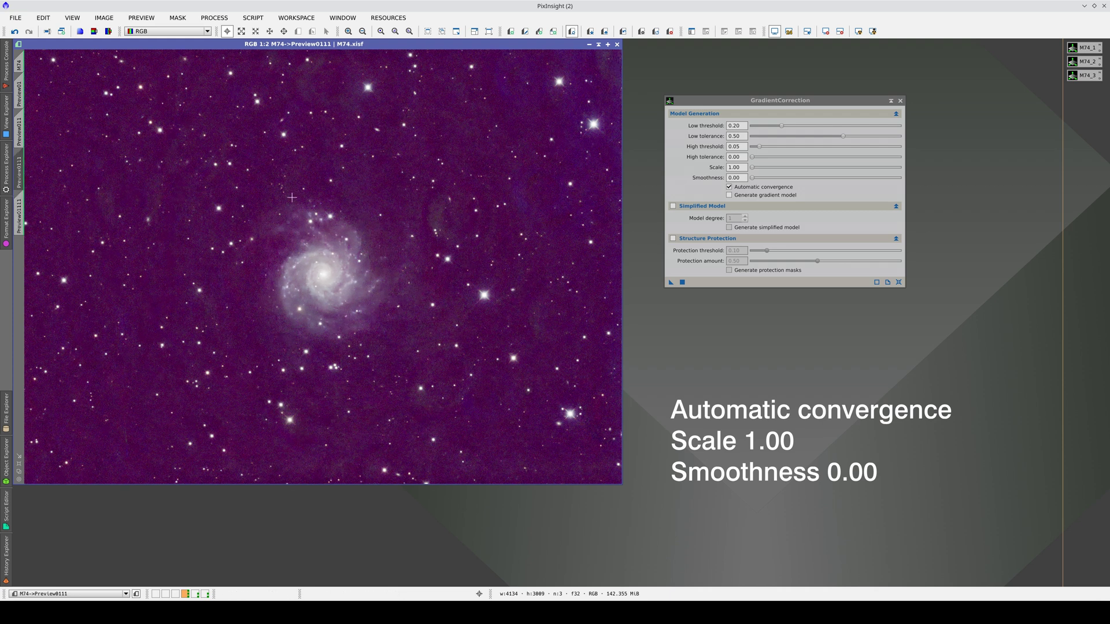
pyautogui.hotkey('ctrl', 'pagedown')
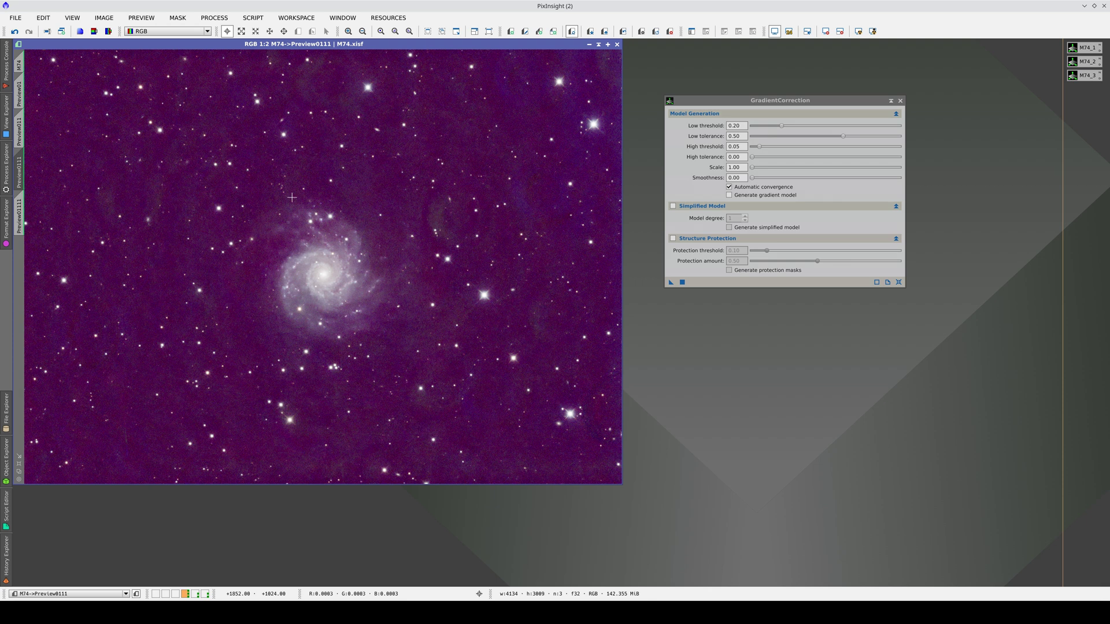
pyautogui.hotkey('ctrl', 'shift', 'z')
pyautogui.hotkey('ctrl', 'shift', 'z')
pyautogui.hotkey('ctrl', 'shift', 'z')
pyautogui.hotkey('ctrl', 'shift', 'z')
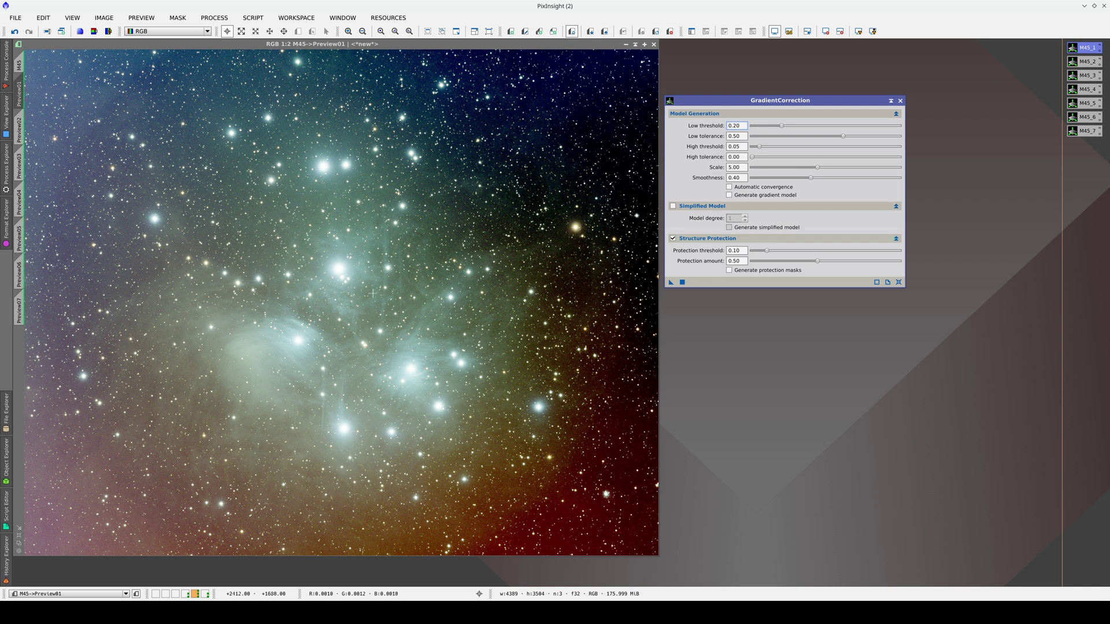
# Step: Disable structure protection, apply GradientCorrection to M45's Preview01 and compare the result with the uncorrected image
pyautogui.click(673, 238)
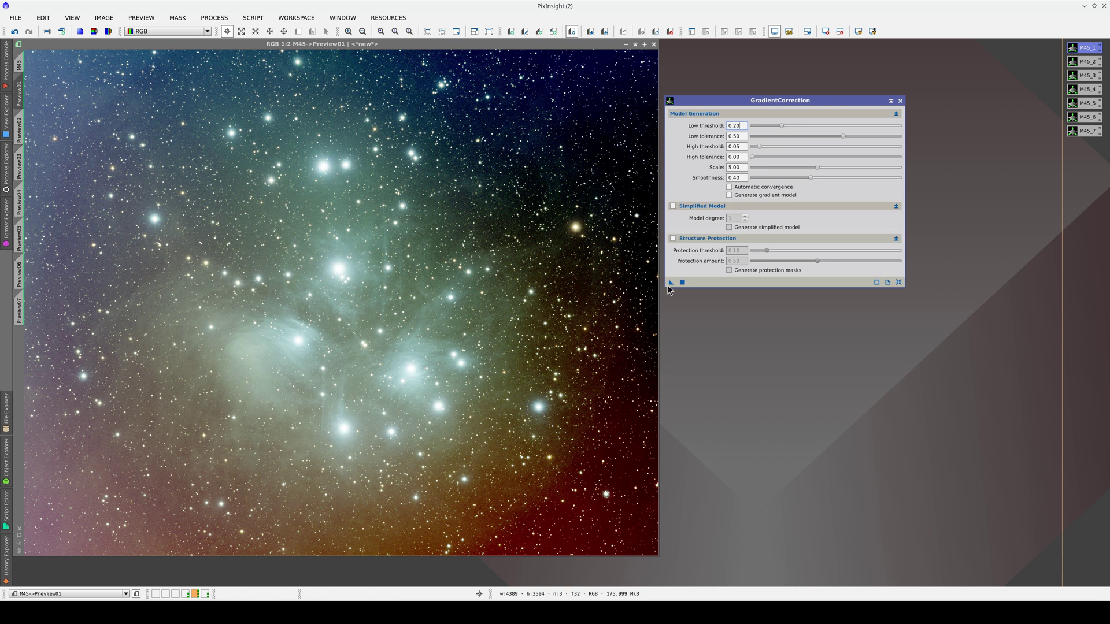
pyautogui.moveTo(579, 295); pyautogui.dragTo(578, 293)
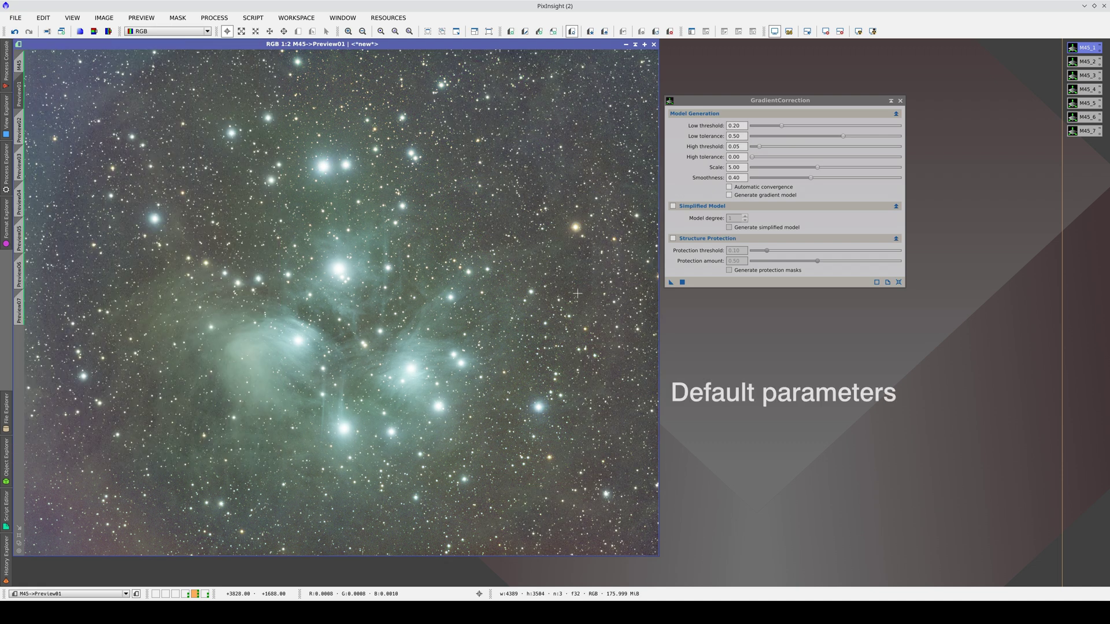
pyautogui.hotkey('ctrl', 'shift', 'z')
pyautogui.hotkey('ctrl', 'shift', 'z')
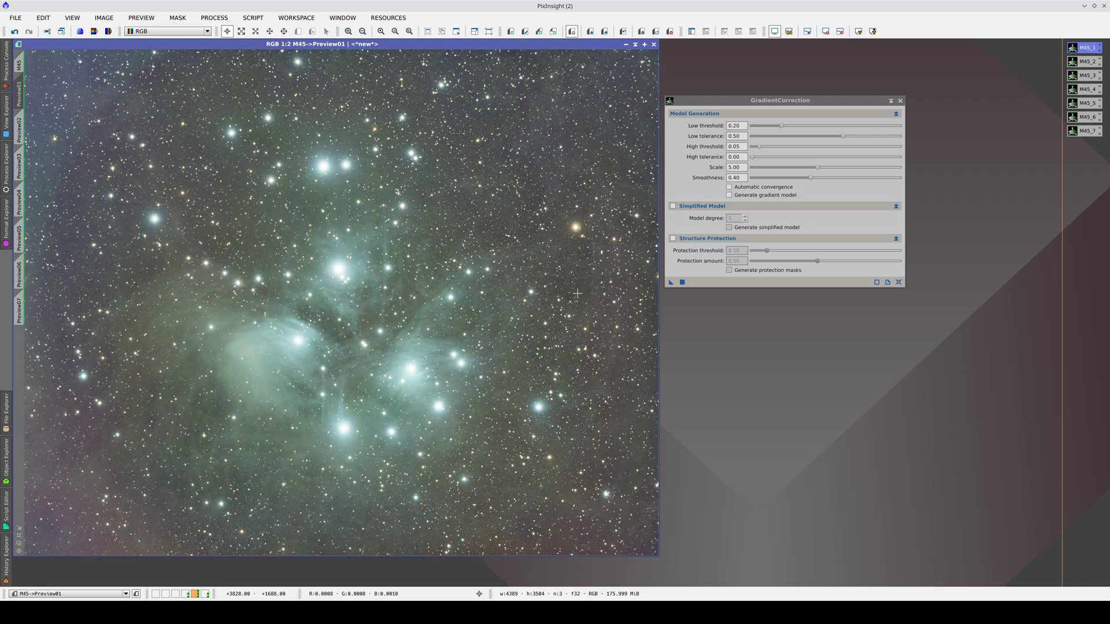
pyautogui.hotkey('ctrl', 'shift', 'z')
pyautogui.hotkey('ctrl', 'shift', 'z')
pyautogui.hotkey('ctrl', 'shift', 'z')
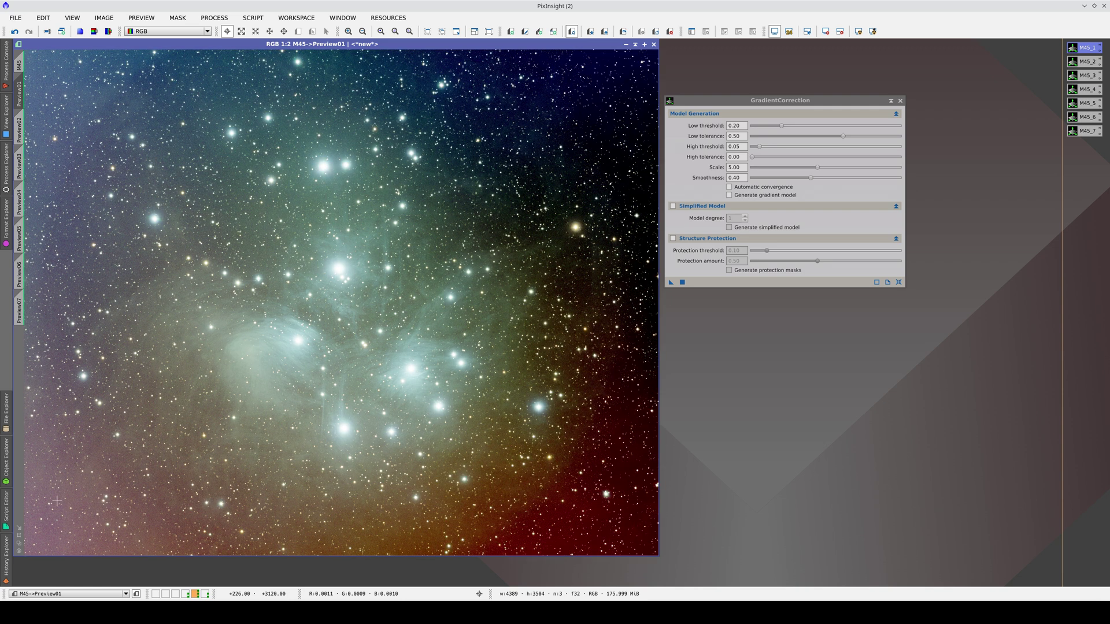
pyautogui.hotkey('ctrl', 'shift', 'z')
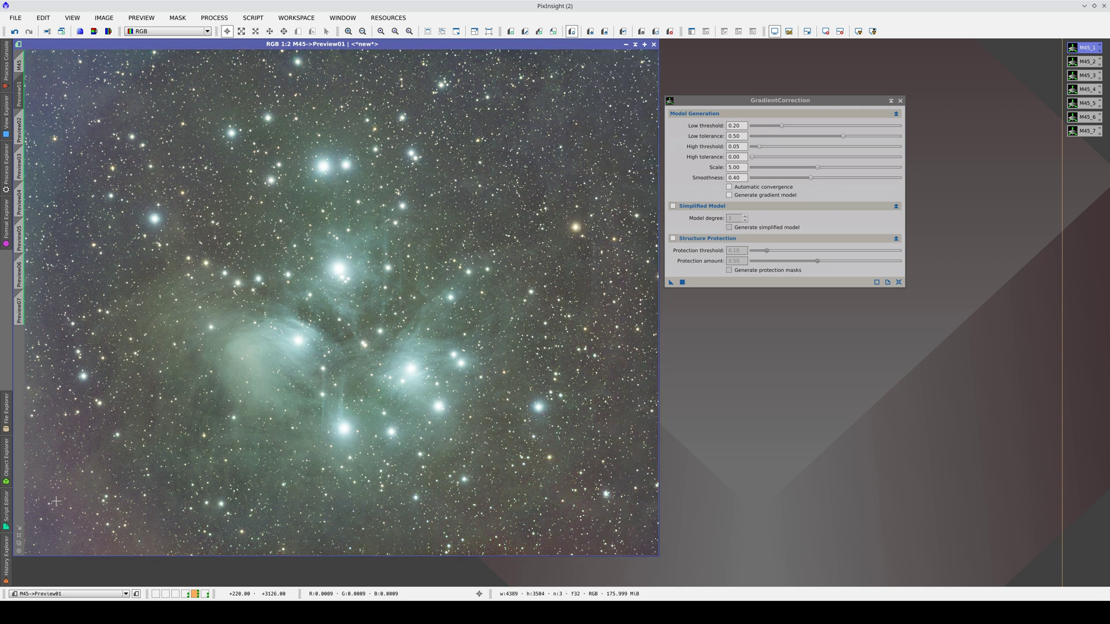
pyautogui.hotkey('ctrl', 'shift', 'z')
pyautogui.hotkey('ctrl', 'shift', 'z')
# Step: Apply GradientCorrection to M45's Preview02 with scale 2.00, and to Preview03 with automatic convergence enabled as well
pyautogui.click(20, 131)
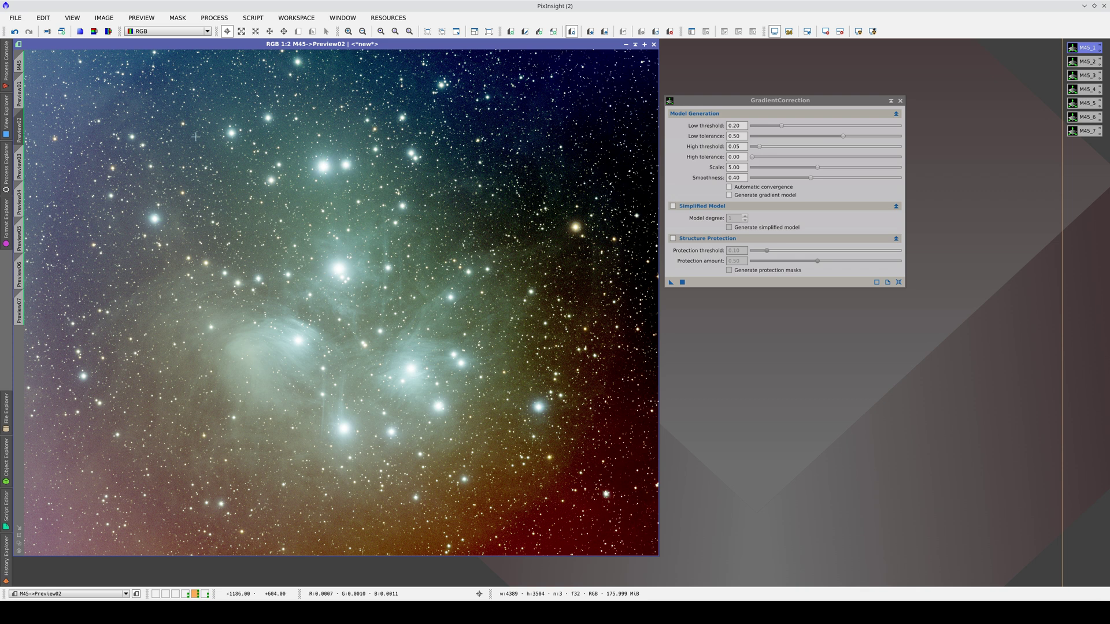
pyautogui.doubleClick(732, 167)
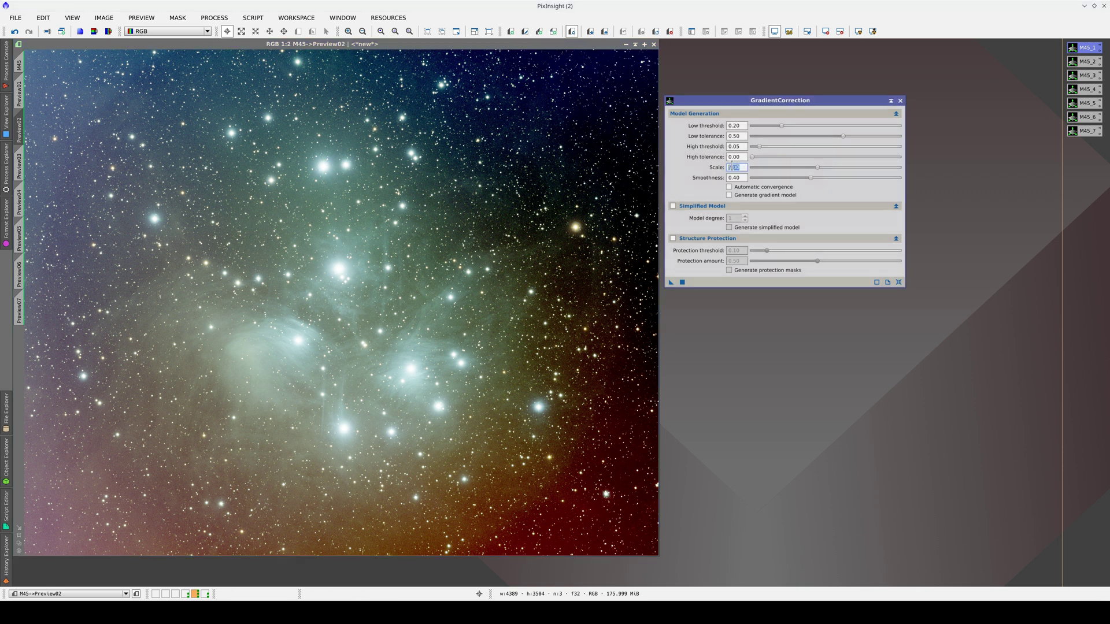
pyautogui.write('2')
pyautogui.press('Tab')
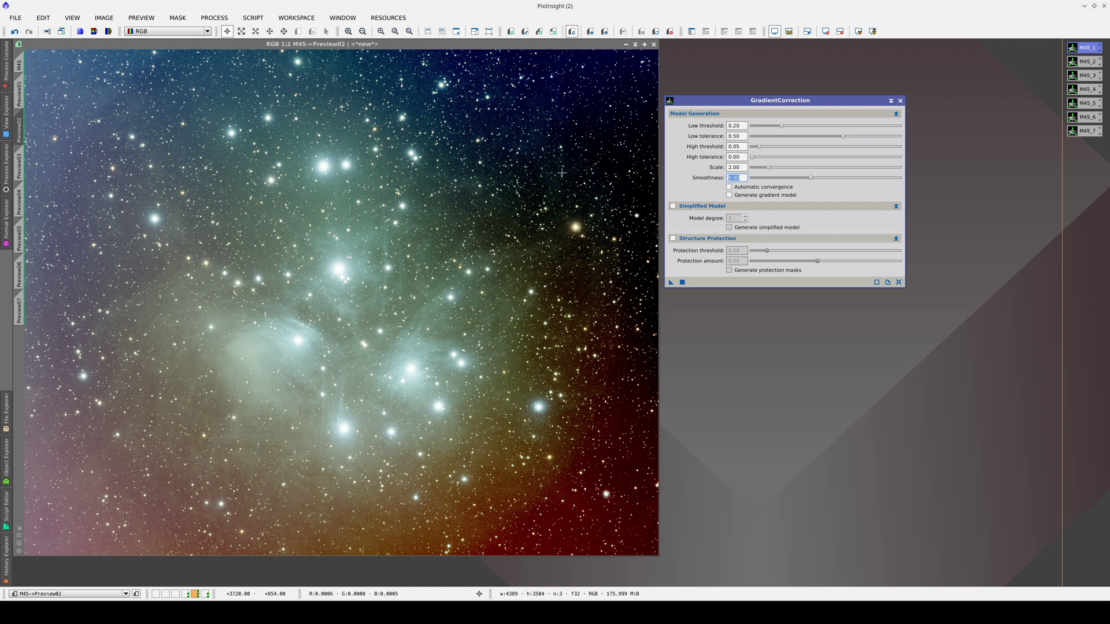
pyautogui.click(682, 282)
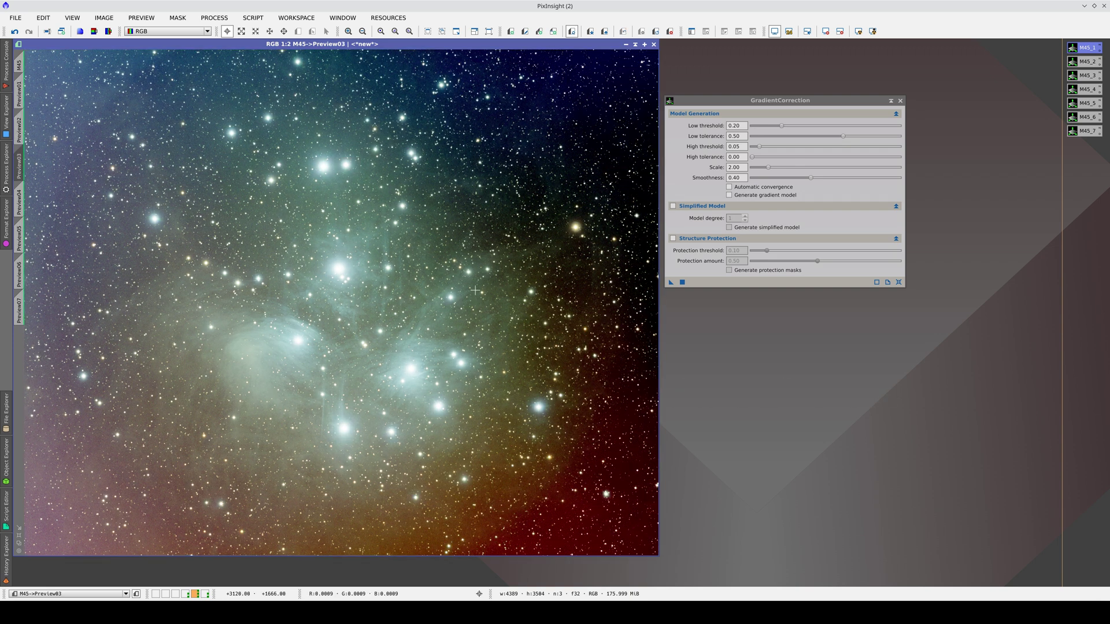
pyautogui.click(729, 187)
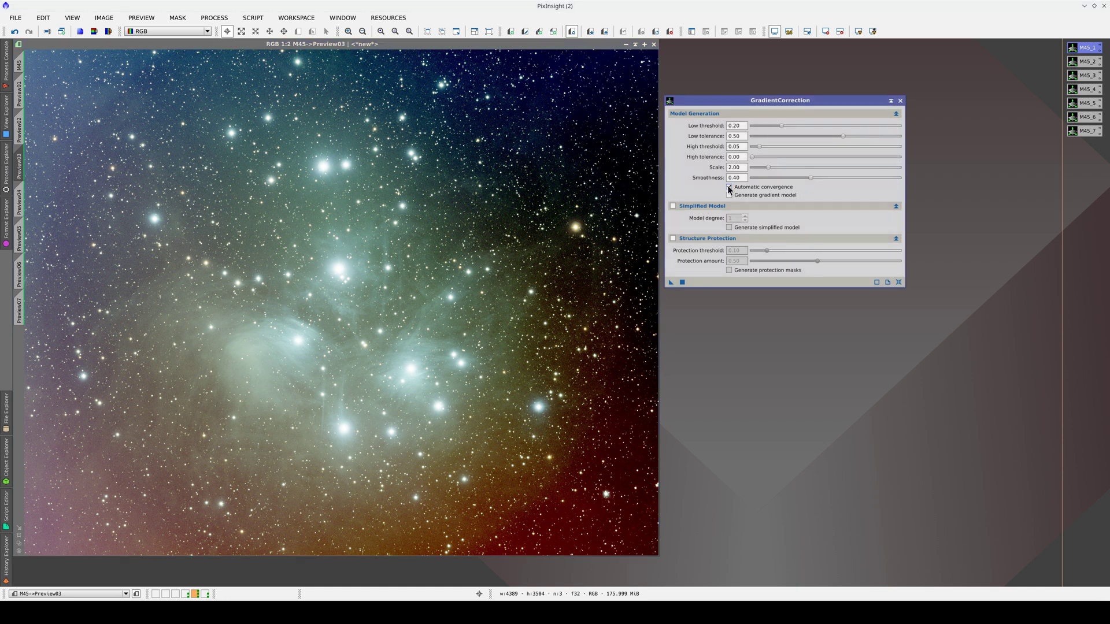
pyautogui.click(682, 283)
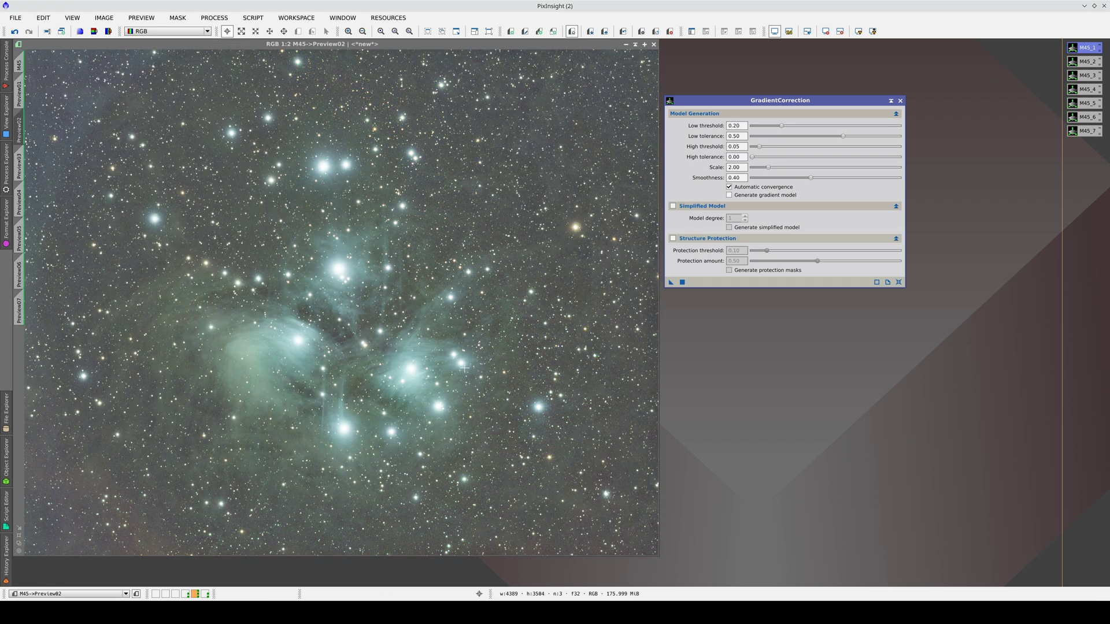
# Step: Compare the nebula and background across M45's corrected Preview01, Preview02 and Preview03
pyautogui.hotkey('ctrl', 'pagedown')
pyautogui.hotkey('ctrl', 'pageup')
pyautogui.hotkey('ctrl', 'pageup')
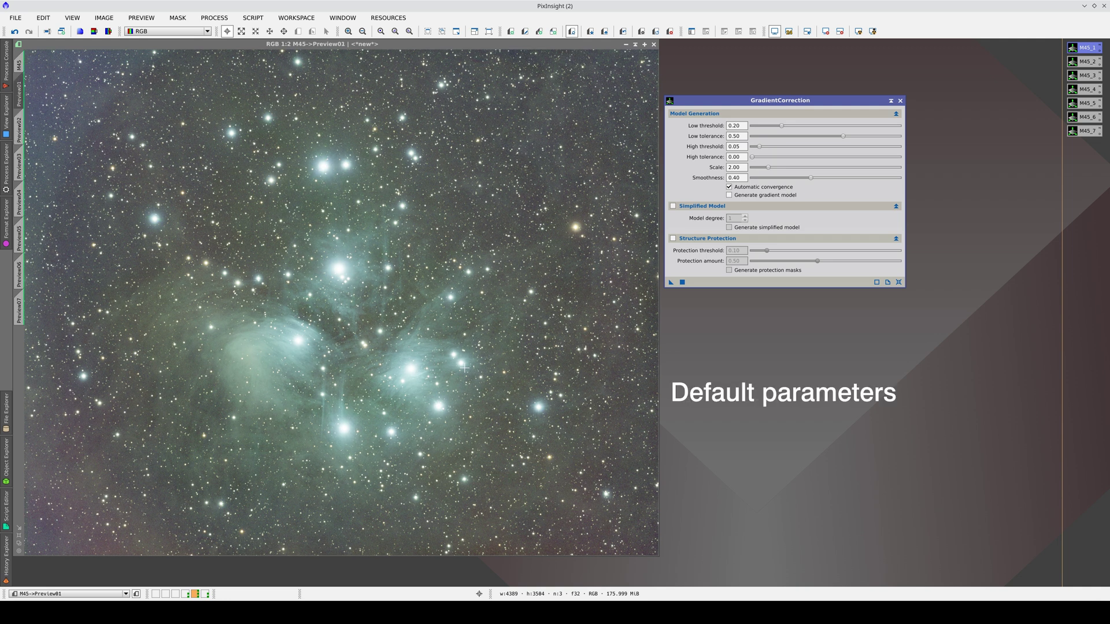
pyautogui.hotkey('ctrl', 'pagedown')
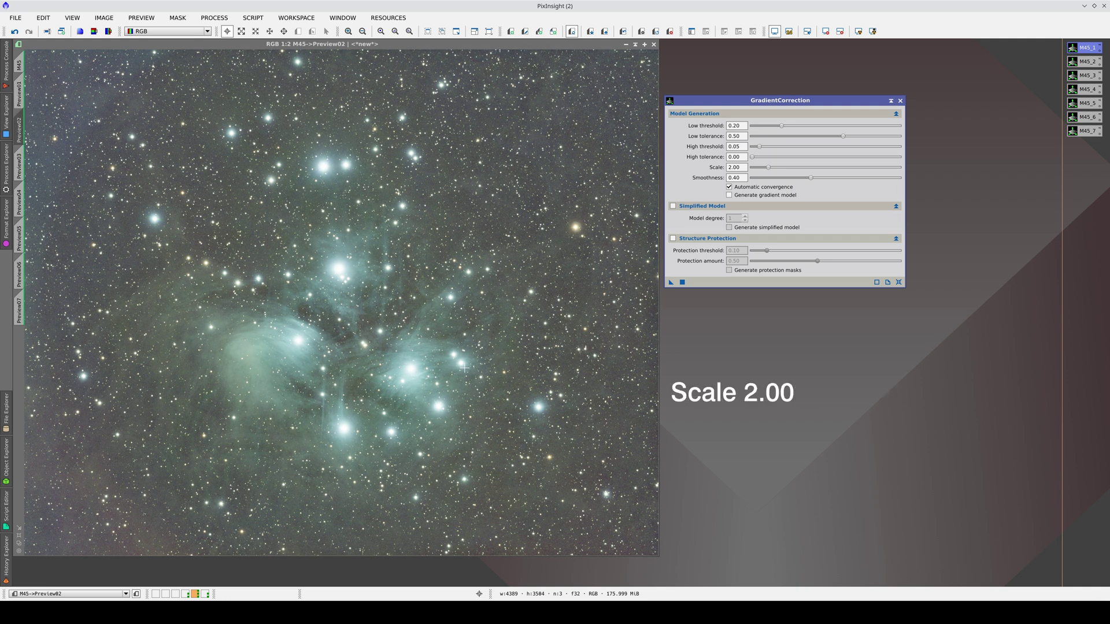
pyautogui.hotkey('ctrl', 'pagedown')
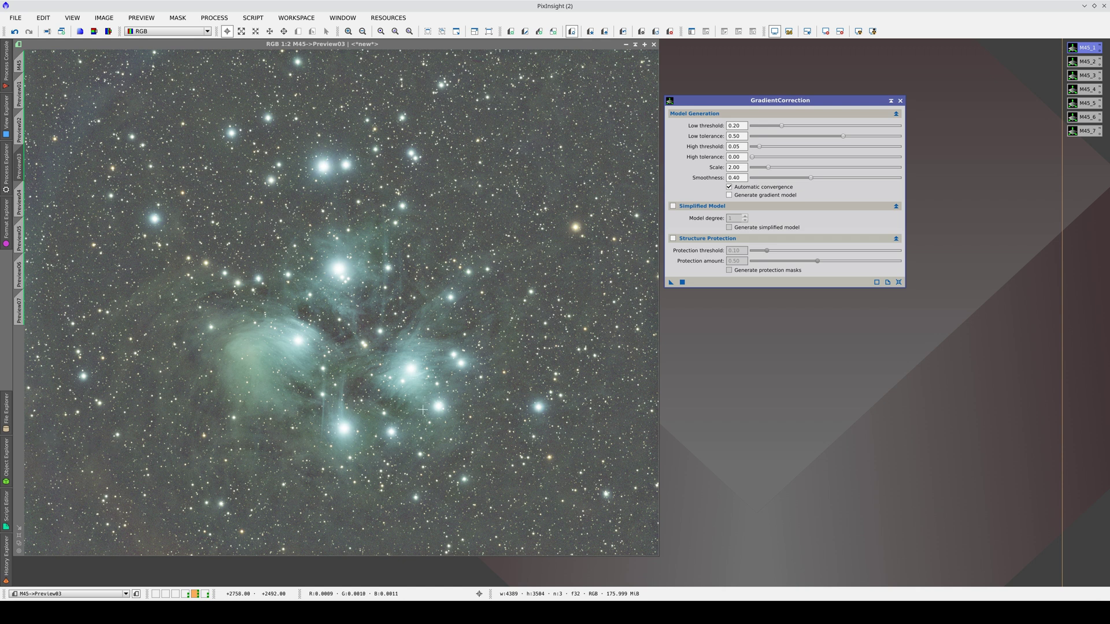
pyautogui.hotkey('ctrl', 'pageup')
pyautogui.hotkey('ctrl', 'pagedown')
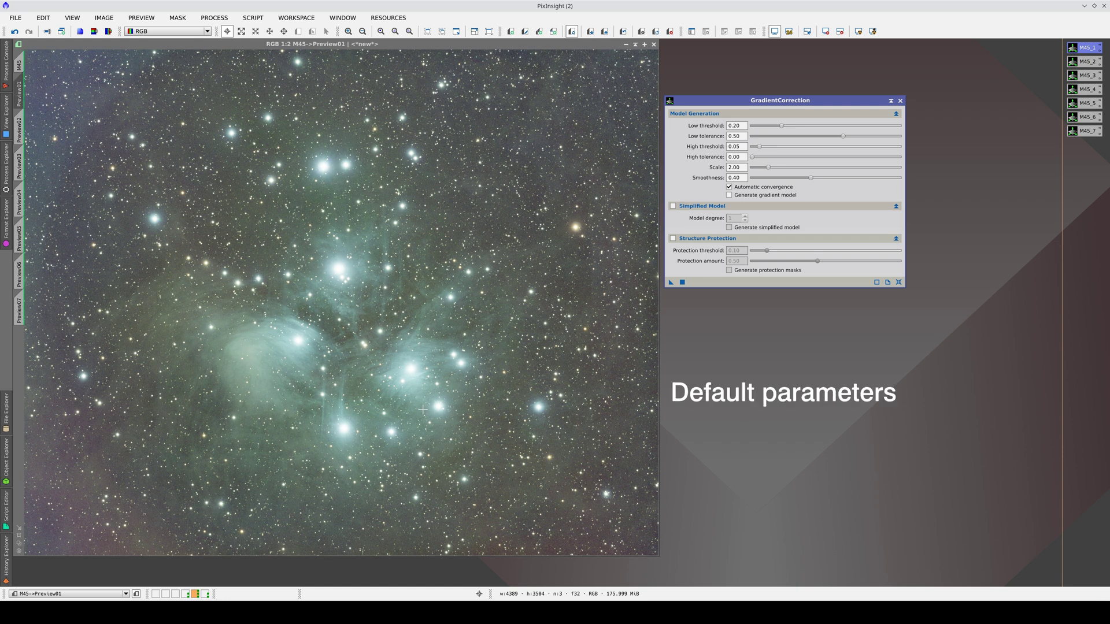
pyautogui.hotkey('ctrl', 'pageup')
pyautogui.hotkey('ctrl', 'pagedown')
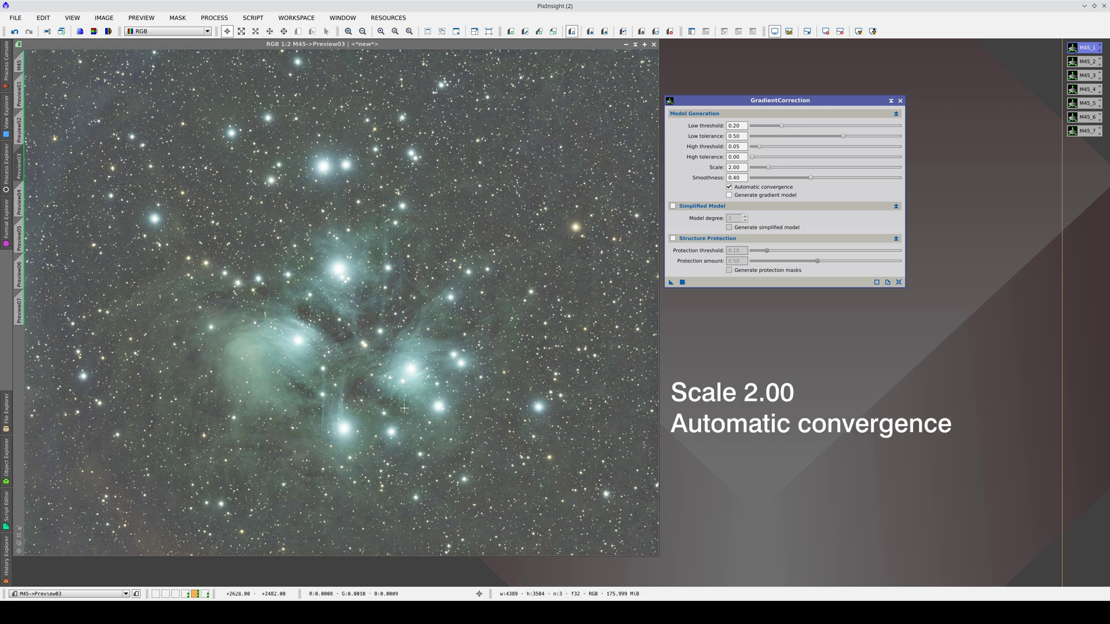
# Step: Undo the gradient correction in M45's Preview03
pyautogui.hotkey('ctrl', 'z')
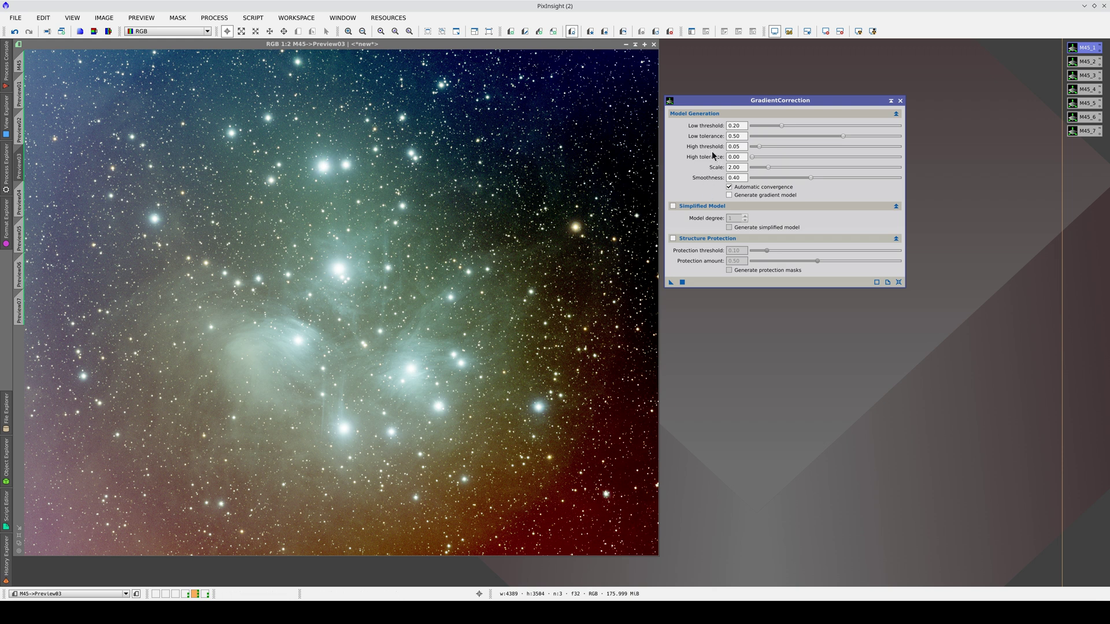
# Step: Restore the gradient correction in M45's Preview03 and apply GradientCorrection with a high threshold of 0.50 to Preview04
pyautogui.doubleClick(742, 157)
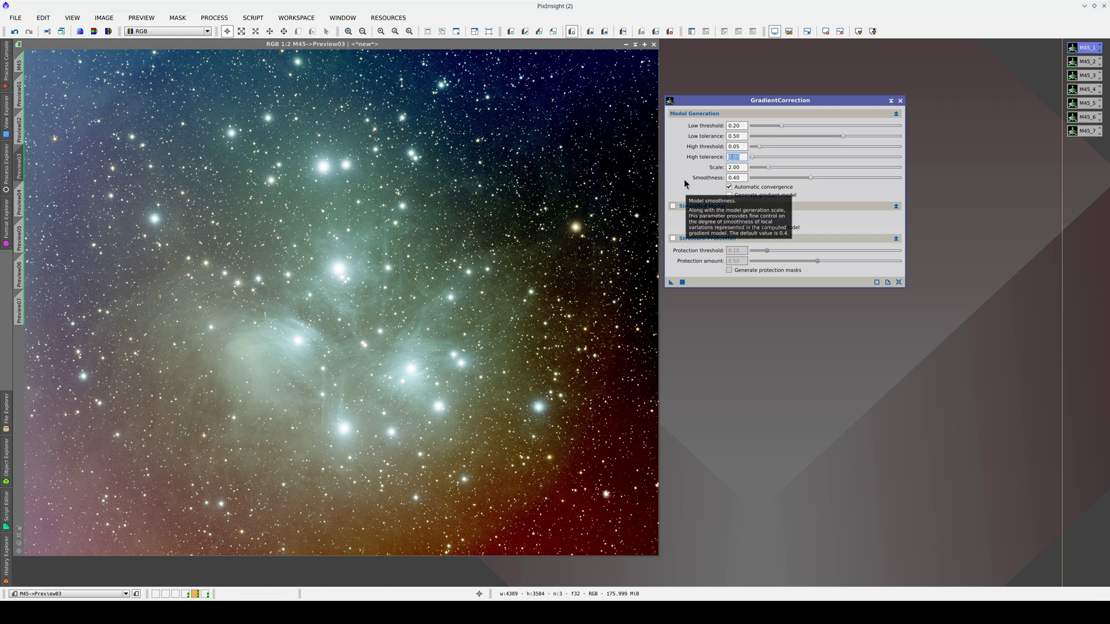
pyautogui.doubleClick(724, 146)
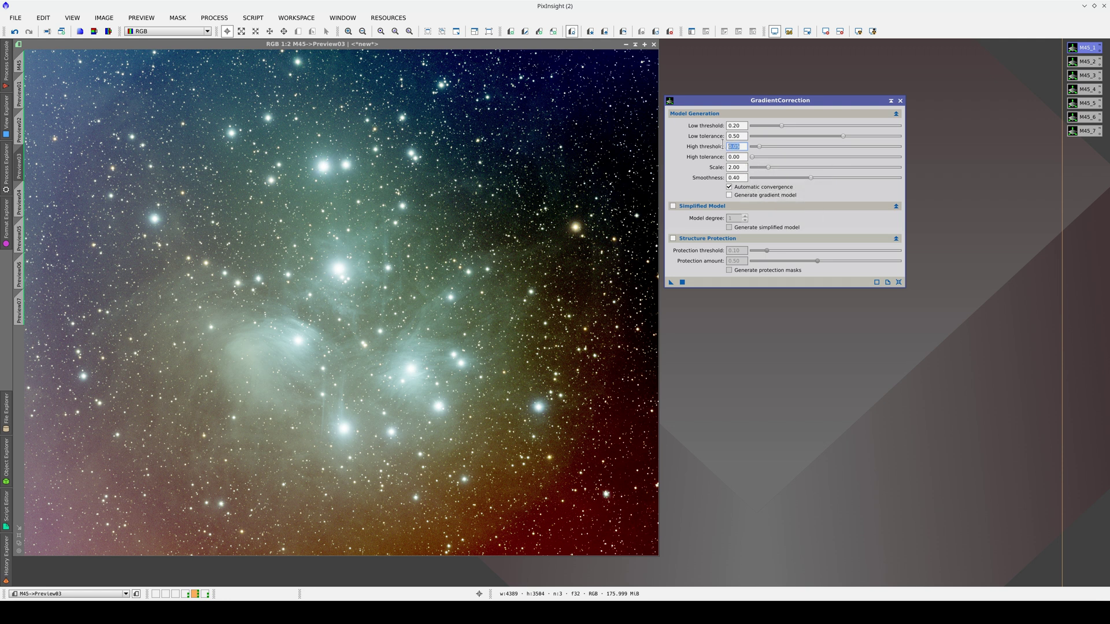
pyautogui.write('0.5')
pyautogui.press('Tab')
pyautogui.click(65, 218)
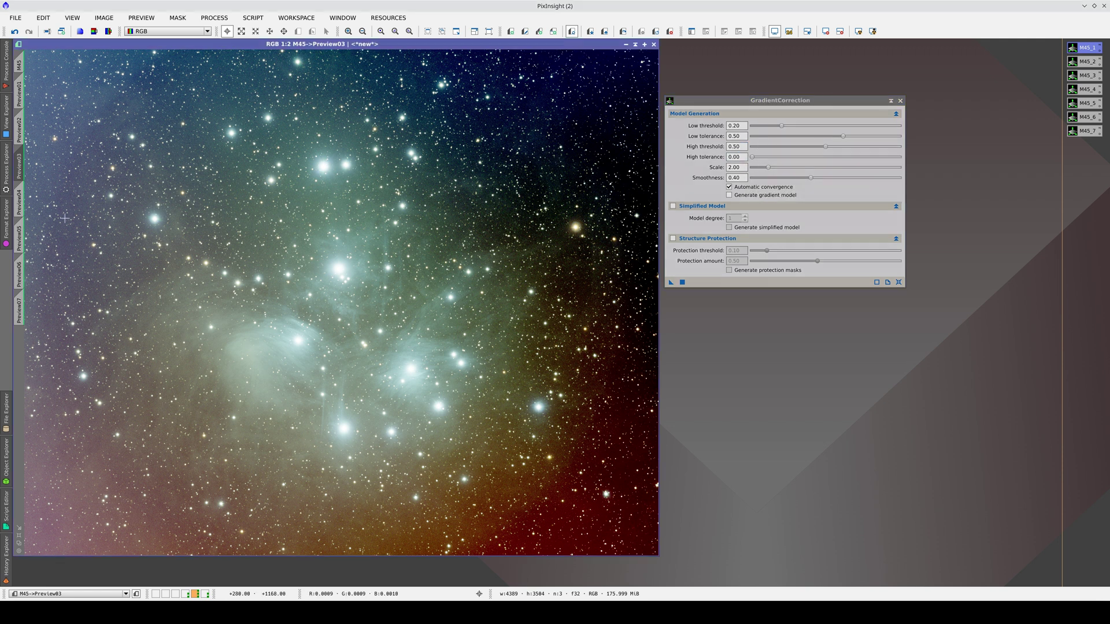
pyautogui.hotkey('ctrl', 'shift', 'z')
pyautogui.click(19, 201)
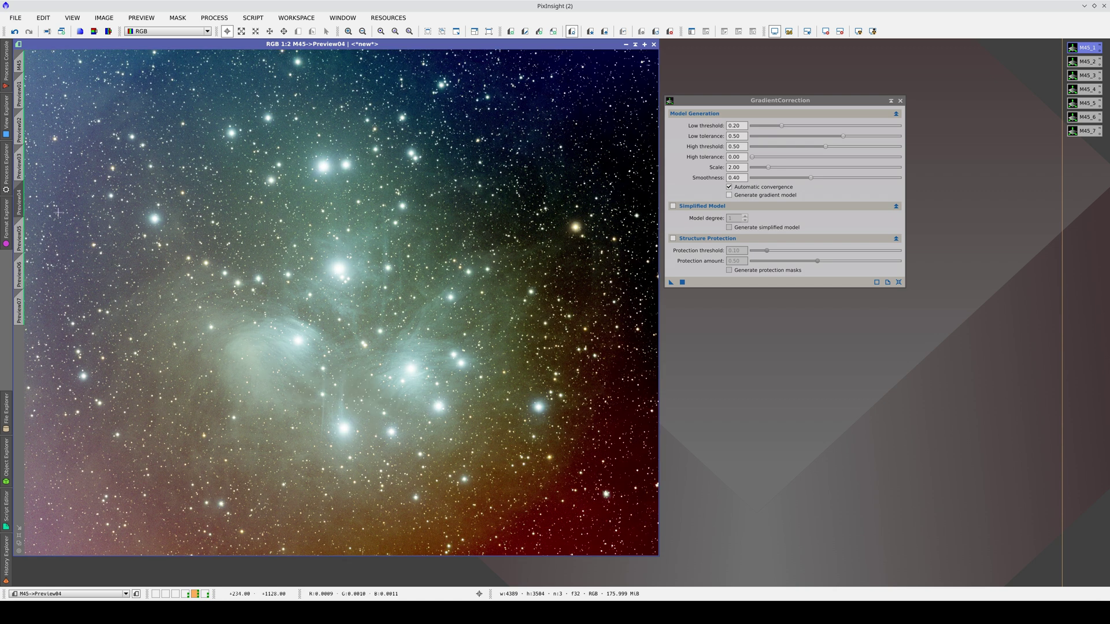
pyautogui.click(670, 282)
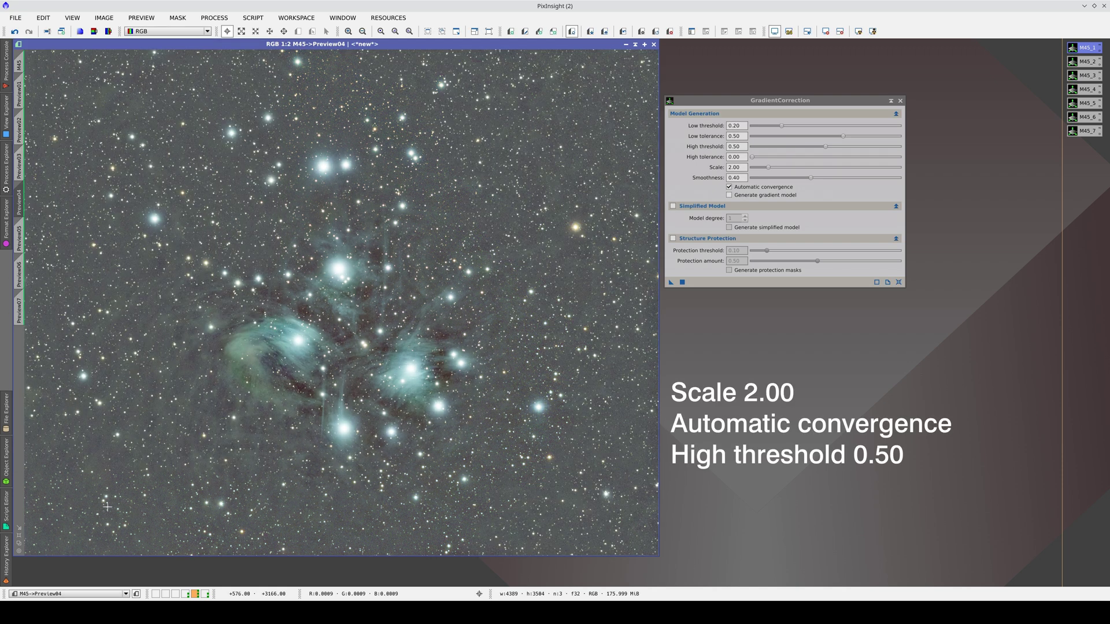
# Step: Compare the nebula in M45's corrected Preview03 and Preview04 by alternating between the two previews
pyautogui.hotkey('ctrl', 'pageup')
pyautogui.hotkey('ctrl', 'pagedown')
pyautogui.hotkey('ctrl', 'pageup')
pyautogui.hotkey('ctrl', 'pagedown')
pyautogui.hotkey('ctrl', 'pageup')
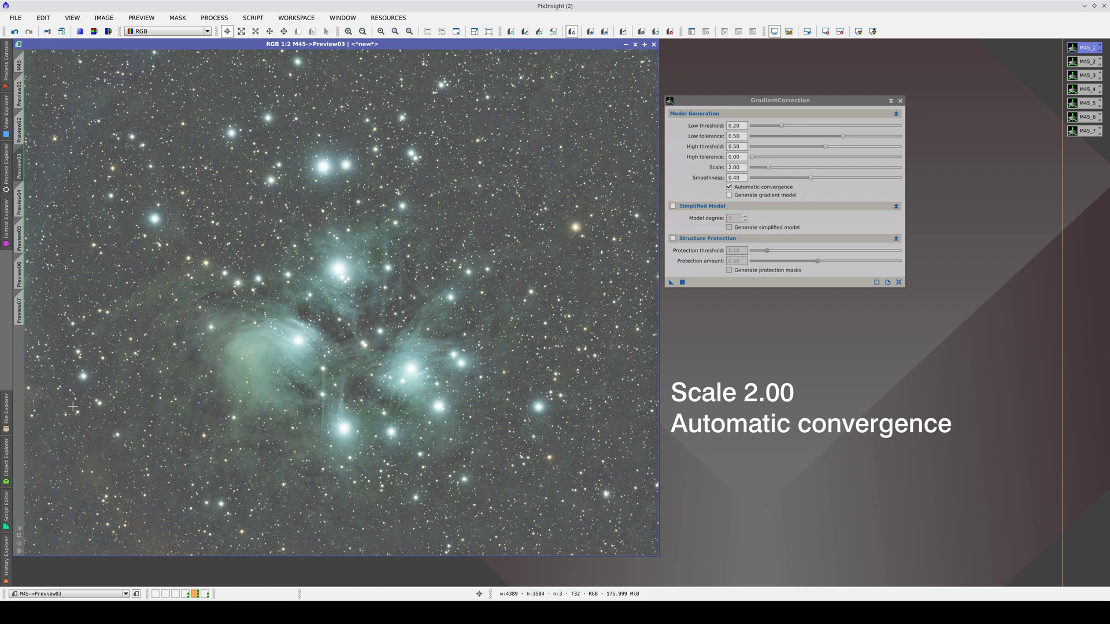
pyautogui.hotkey('ctrl', 'pagedown')
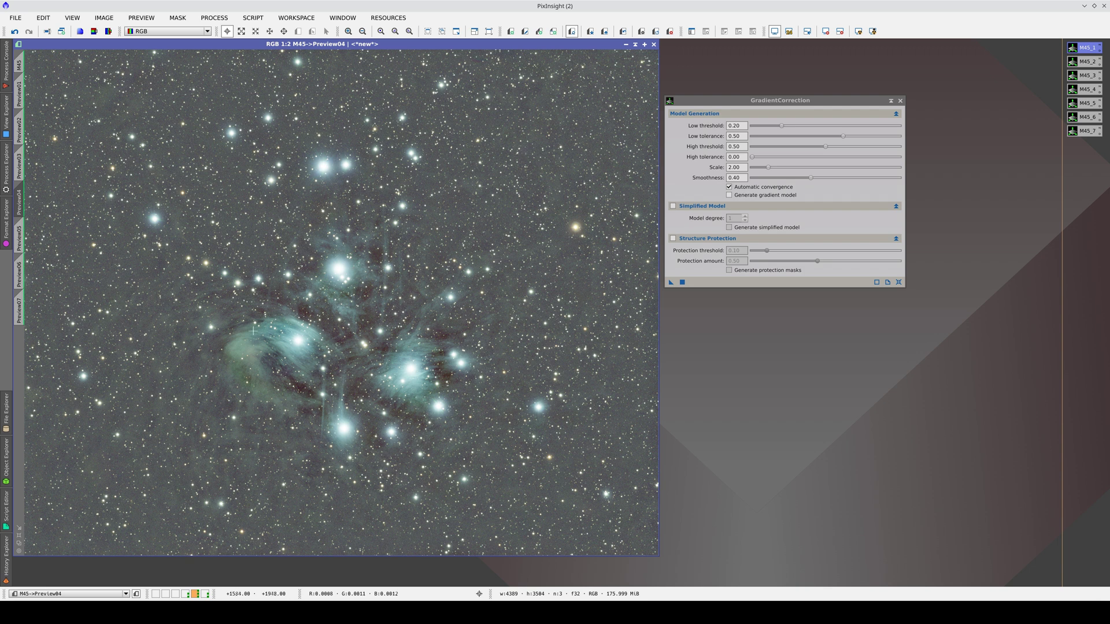
# Step: Enable structure protection and apply GradientCorrection to M45's Preview05
pyautogui.click(23, 240)
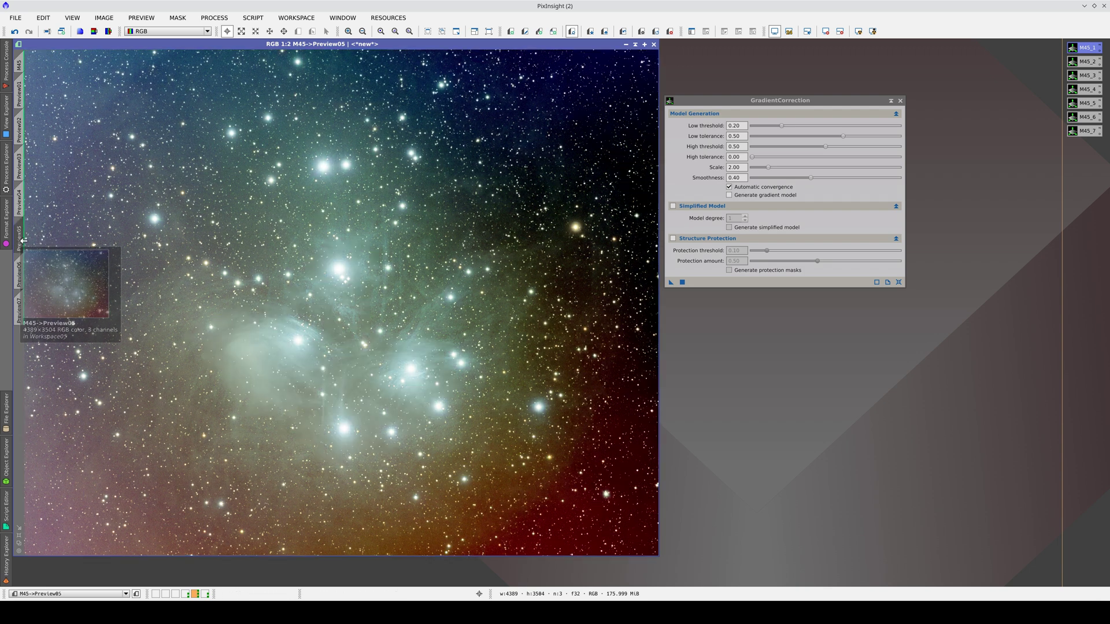
pyautogui.click(673, 238)
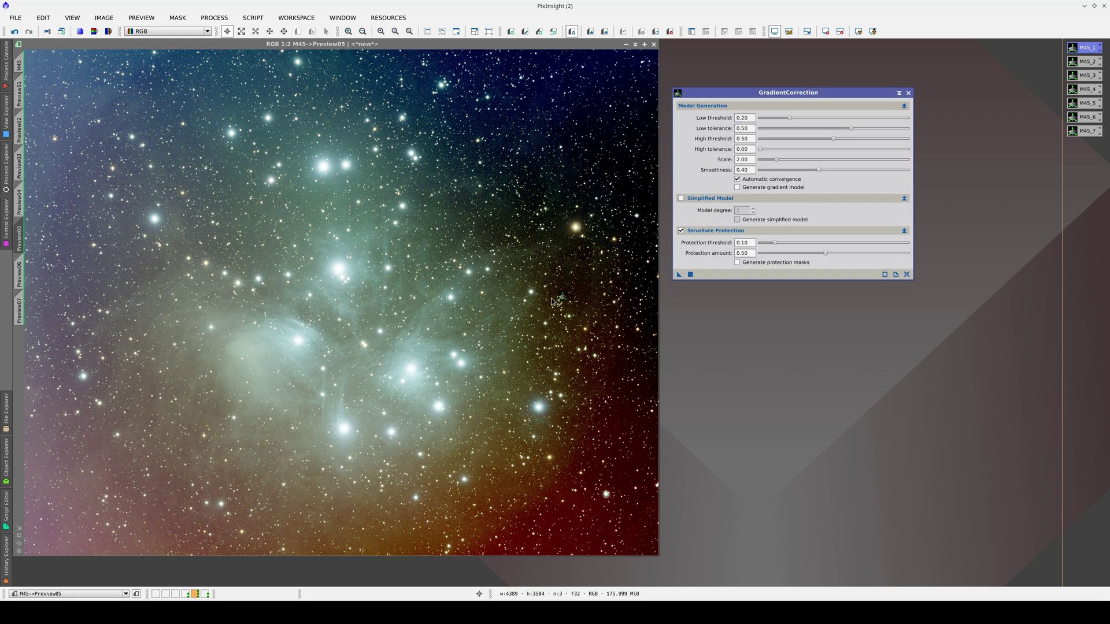
pyautogui.moveTo(503, 311); pyautogui.dragTo(503, 310)
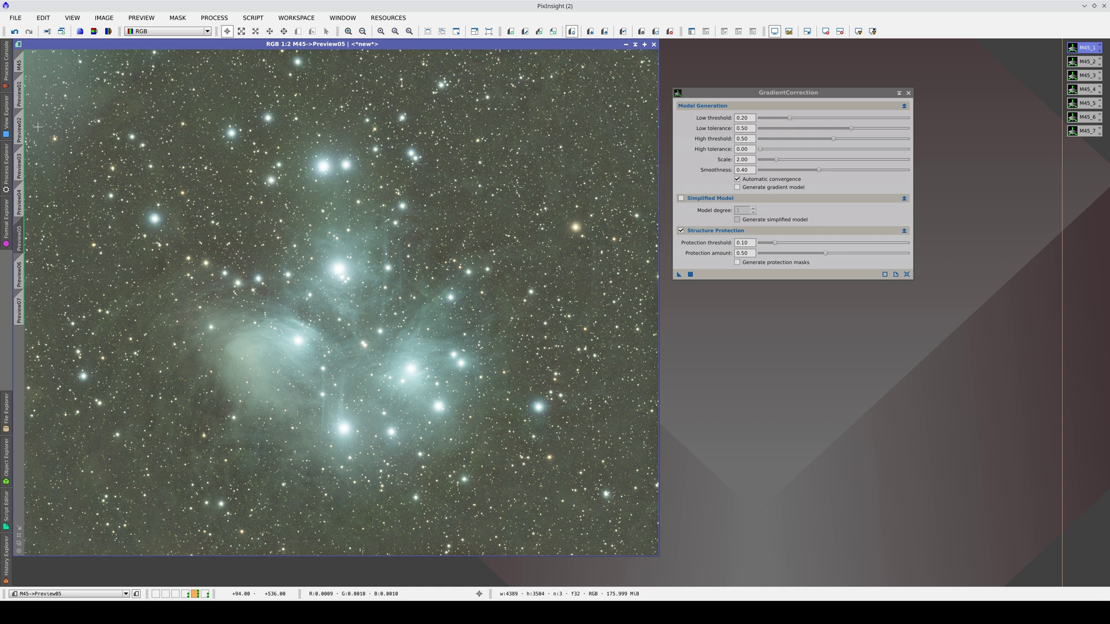
# Step: Generate the structure protection masks for M45's Preview05 and spread the mask windows apart to examine each one
pyautogui.click(738, 263)
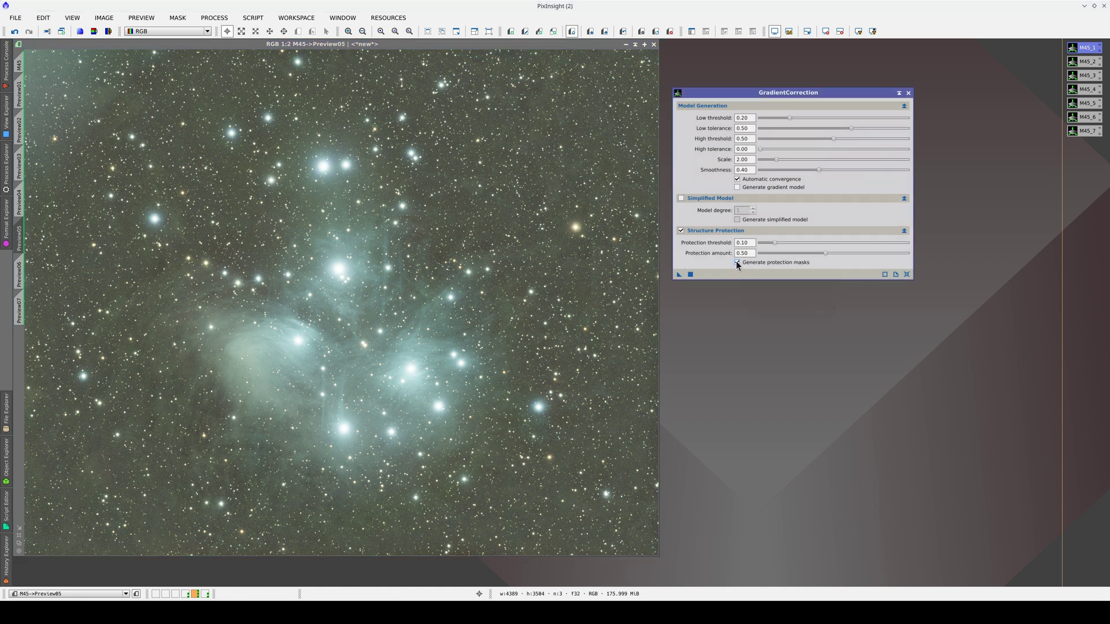
pyautogui.click(691, 275)
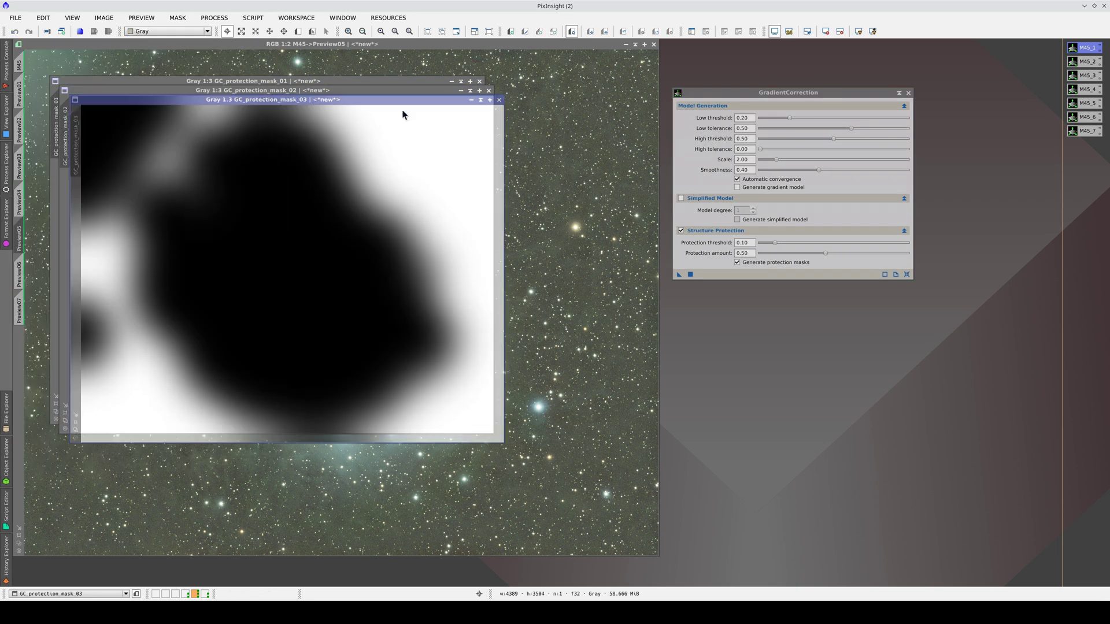
pyautogui.moveTo(405, 99); pyautogui.dragTo(615, 160)
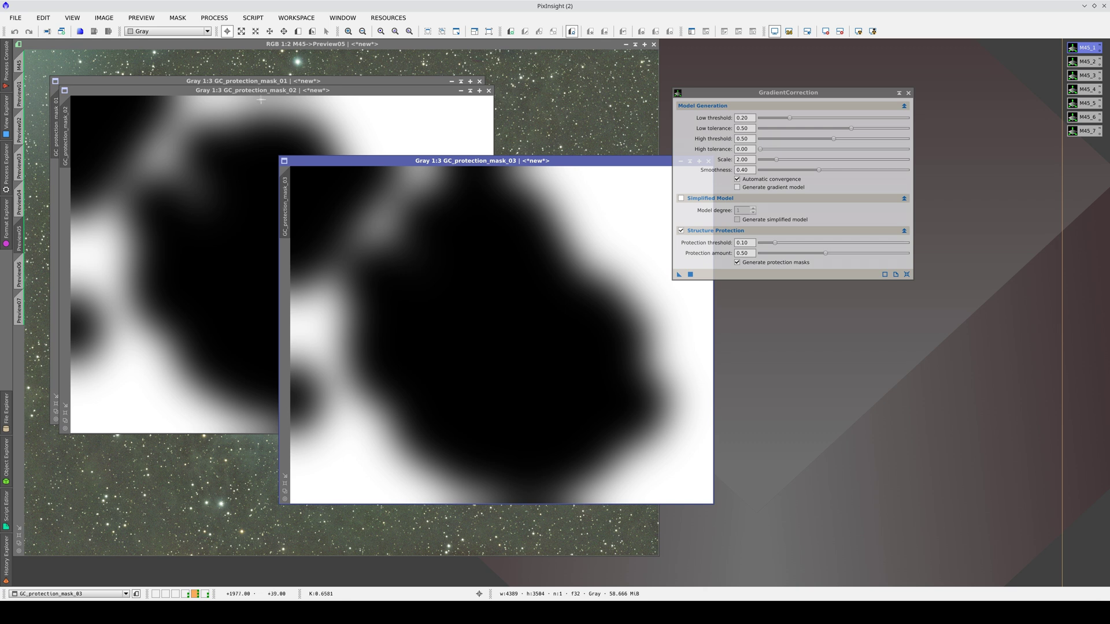
pyautogui.moveTo(277, 91); pyautogui.dragTo(474, 115)
pyautogui.click(188, 175)
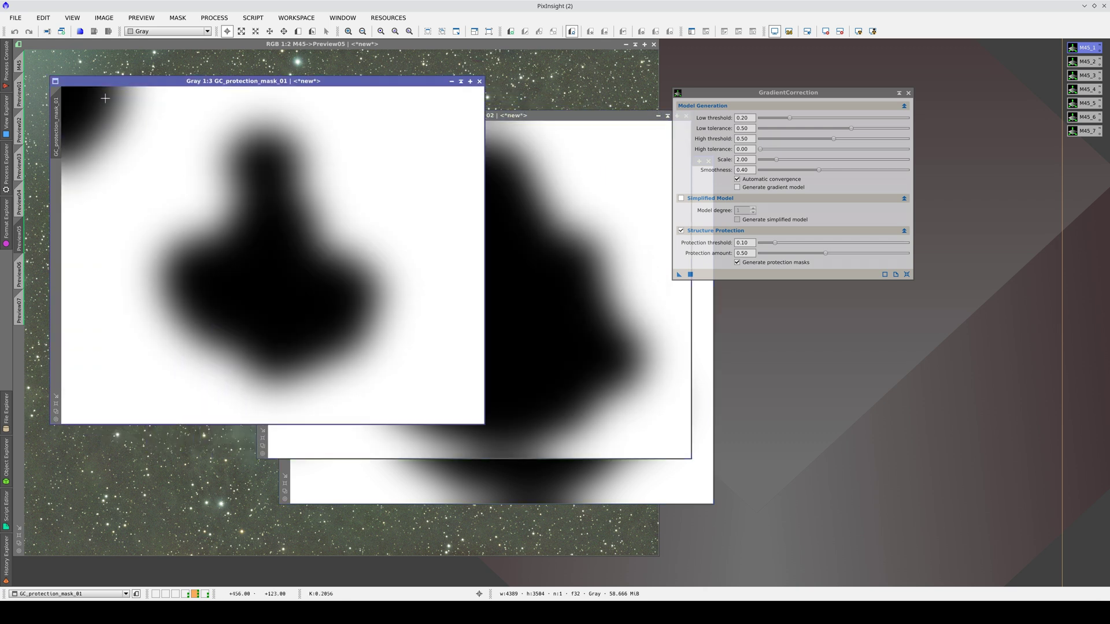
# Step: Close the three protection mask images generated for Preview05, examining the second and third before closing them
pyautogui.click(479, 81)
pyautogui.moveTo(564, 118); pyautogui.dragTo(487, 119)
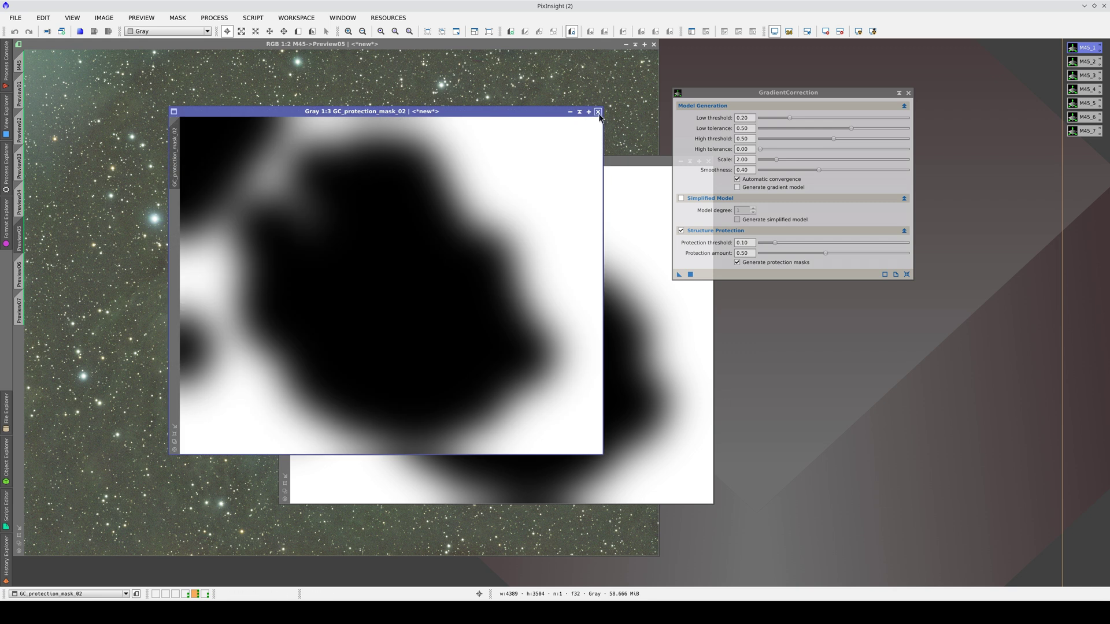
pyautogui.click(597, 112)
pyautogui.moveTo(602, 161); pyautogui.dragTo(502, 153)
pyautogui.click(609, 153)
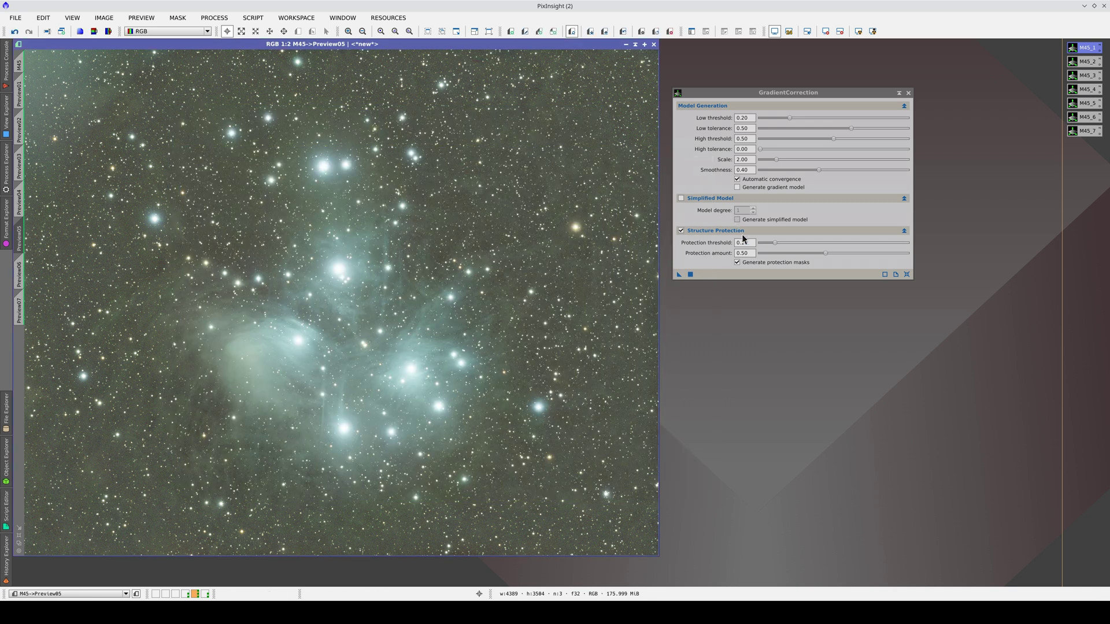
# Step: Set the protection threshold to 0.25 and apply GradientCorrection to M45's Preview06 with protection masks generated
pyautogui.click(748, 243)
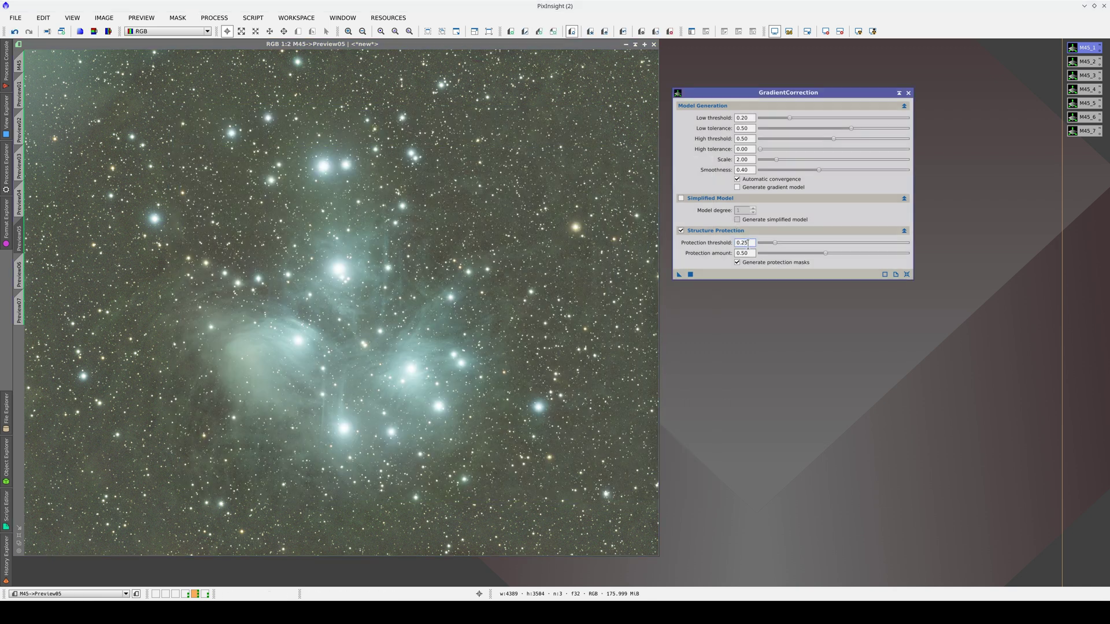
pyautogui.press('Tab')
pyautogui.click(19, 275)
pyautogui.click(691, 275)
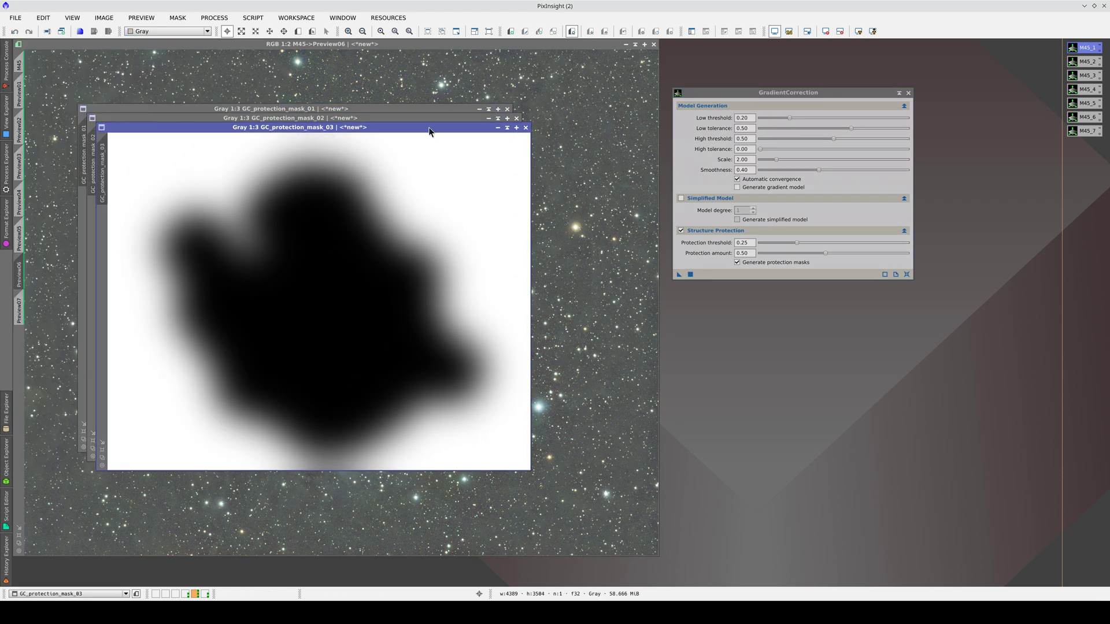
# Step: Examine and close the three protection masks generated for Preview06
pyautogui.moveTo(454, 127); pyautogui.dragTo(556, 135)
pyautogui.click(626, 136)
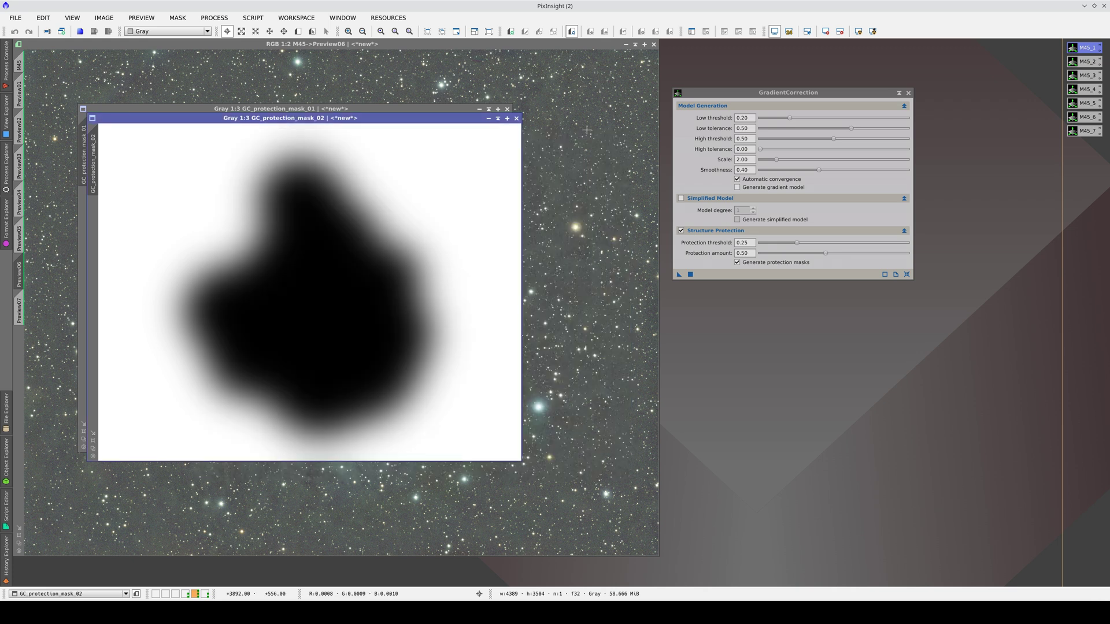
pyautogui.click(517, 118)
pyautogui.click(508, 109)
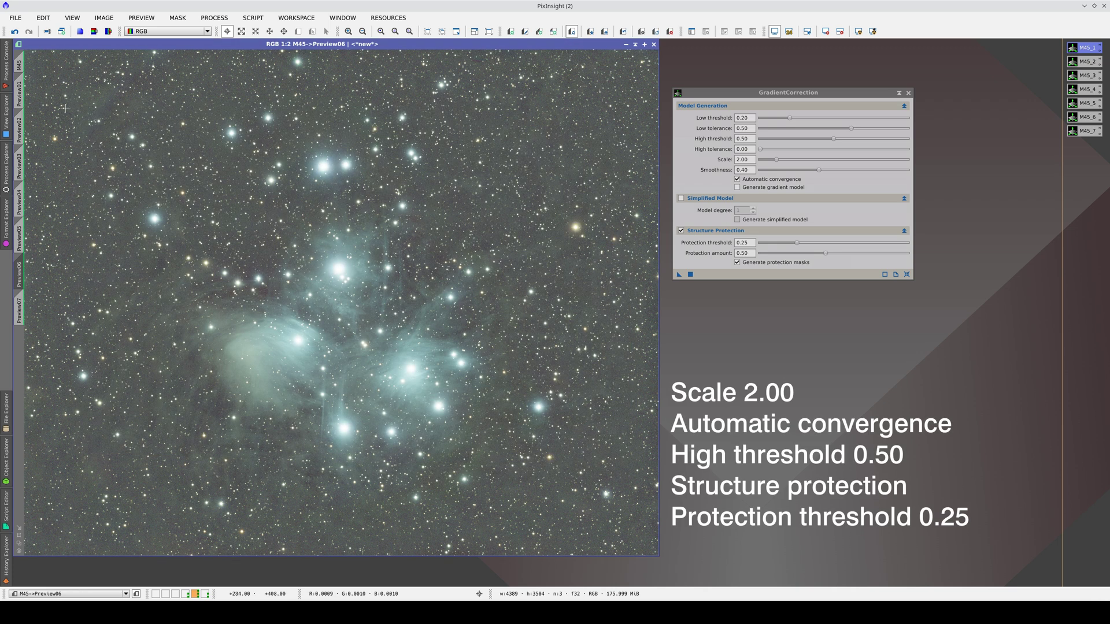
# Step: Compare the background and nebula between M45's corrected Preview05 and Preview06
pyautogui.hotkey('ctrl', 'pageup')
pyautogui.hotkey('ctrl', 'pagedown')
pyautogui.hotkey('ctrl', 'pageup')
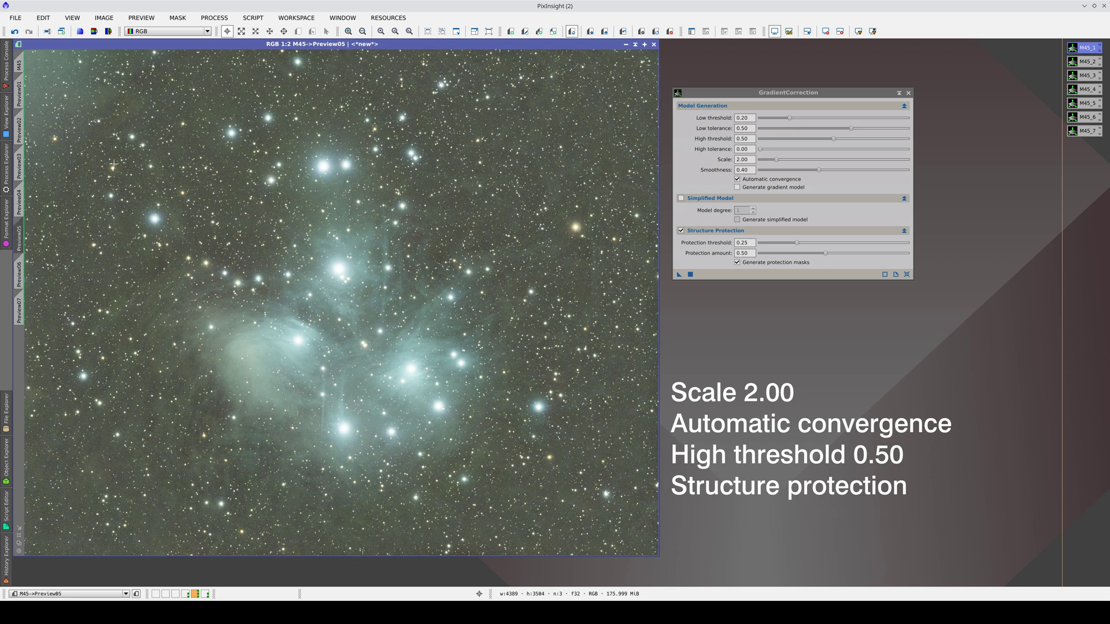
pyautogui.hotkey('ctrl', 'pagedown')
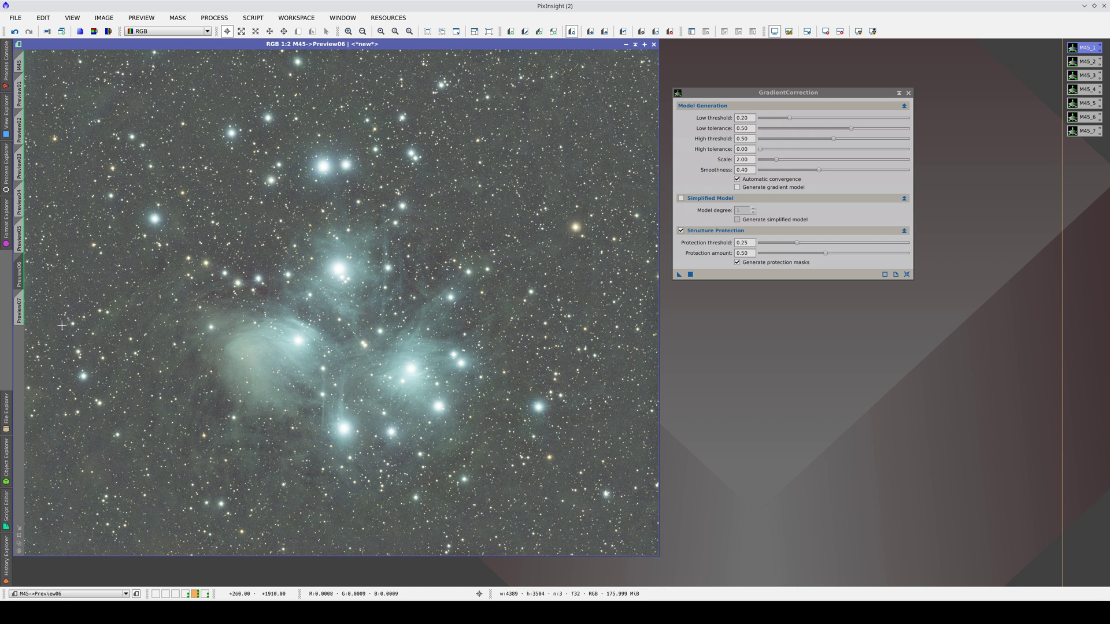
# Step: Set the protection amount to 1.00, apply GradientCorrection to M45's Preview07 and inspect the generated protection masks
pyautogui.click(22, 306)
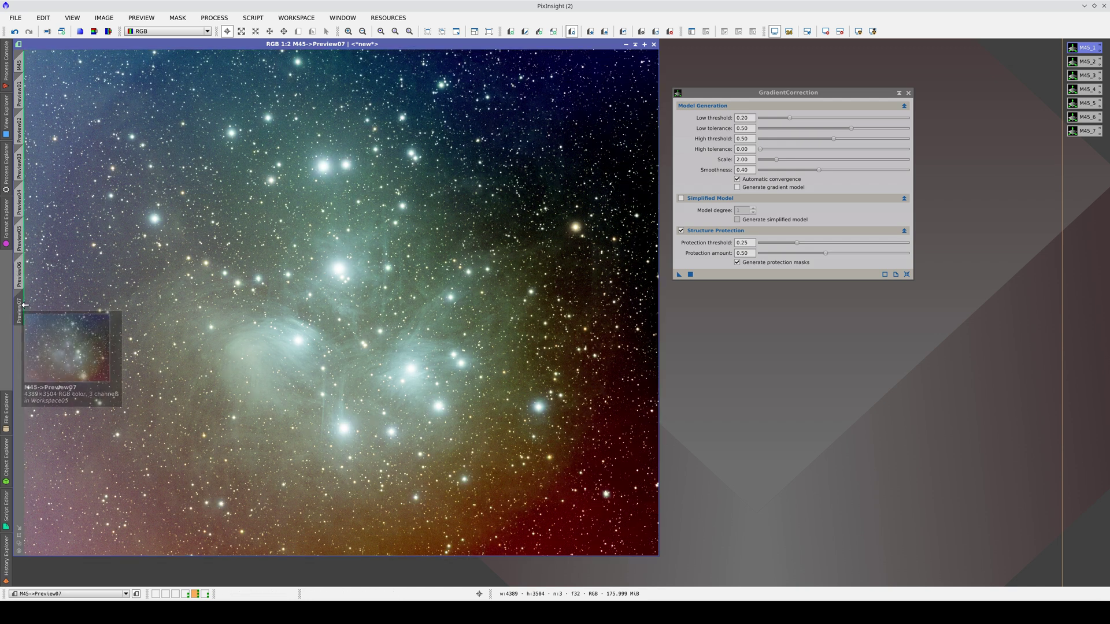
pyautogui.moveTo(826, 254); pyautogui.dragTo(903, 265)
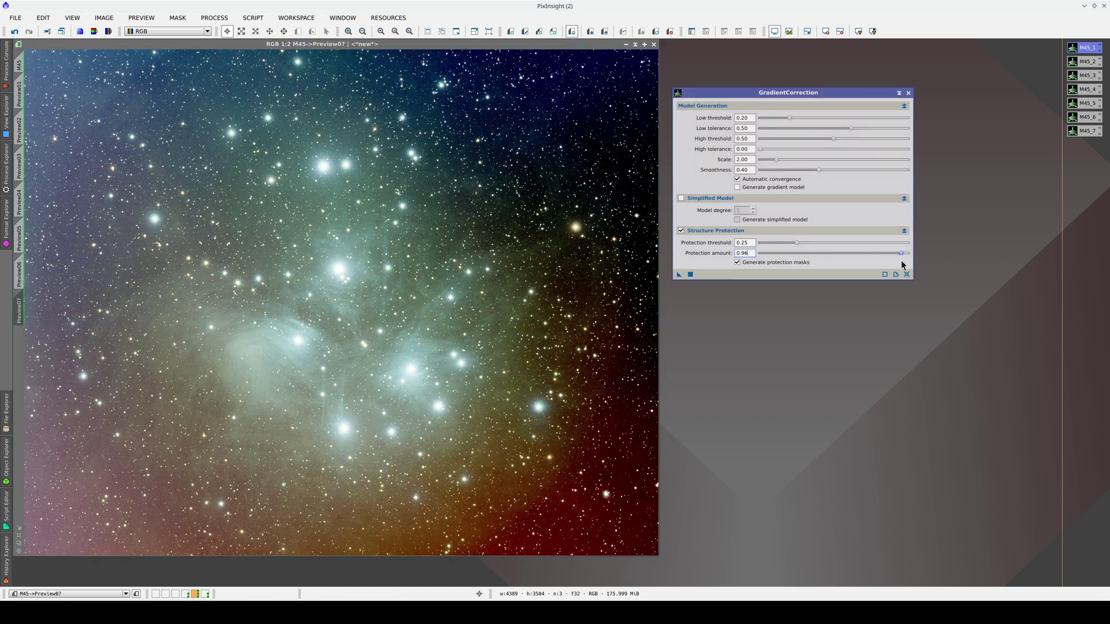
pyautogui.moveTo(681, 275); pyautogui.dragTo(456, 342)
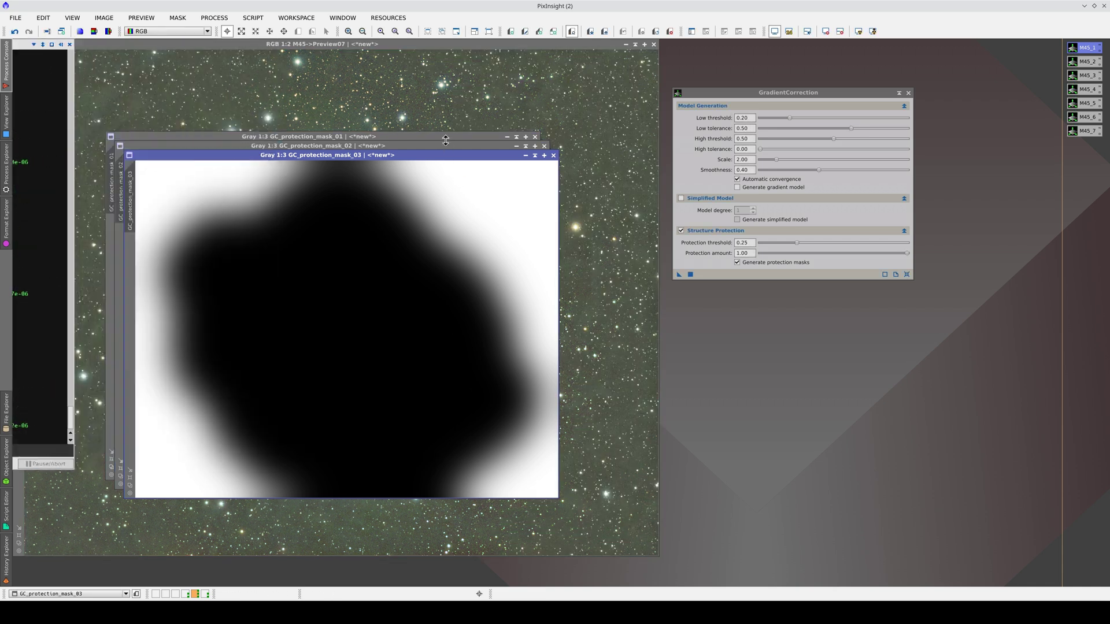
pyautogui.click(444, 137)
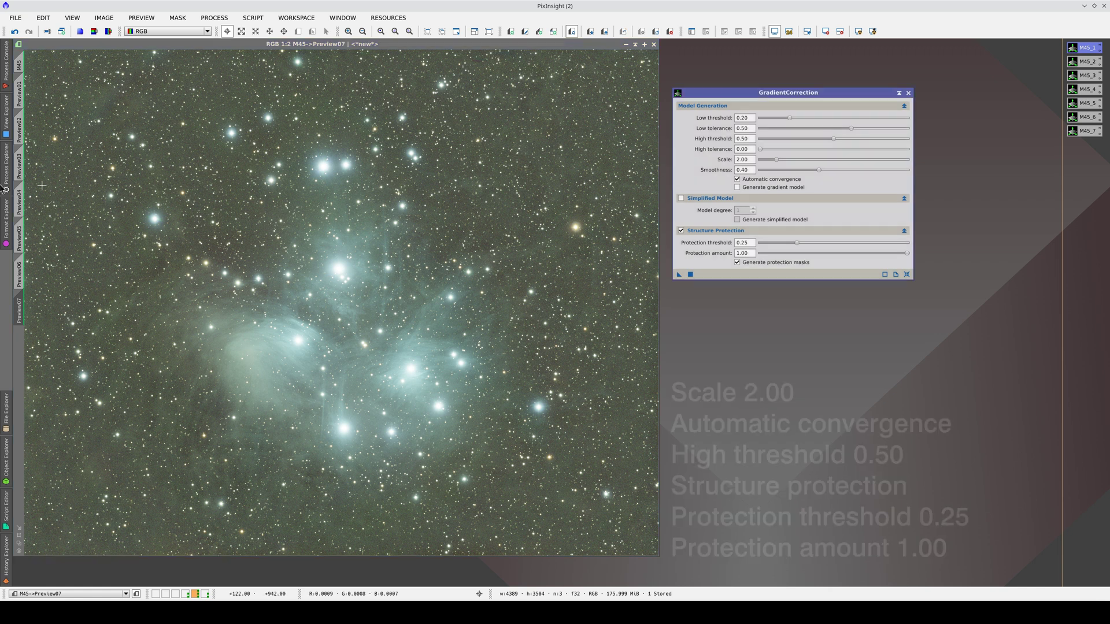
# Step: Apply BackgroundNeutralization to M45's Preview07 using a region of interest 256 wide and 256 high, and close the process window
pyautogui.click(6, 165)
pyautogui.doubleClick(75, 132)
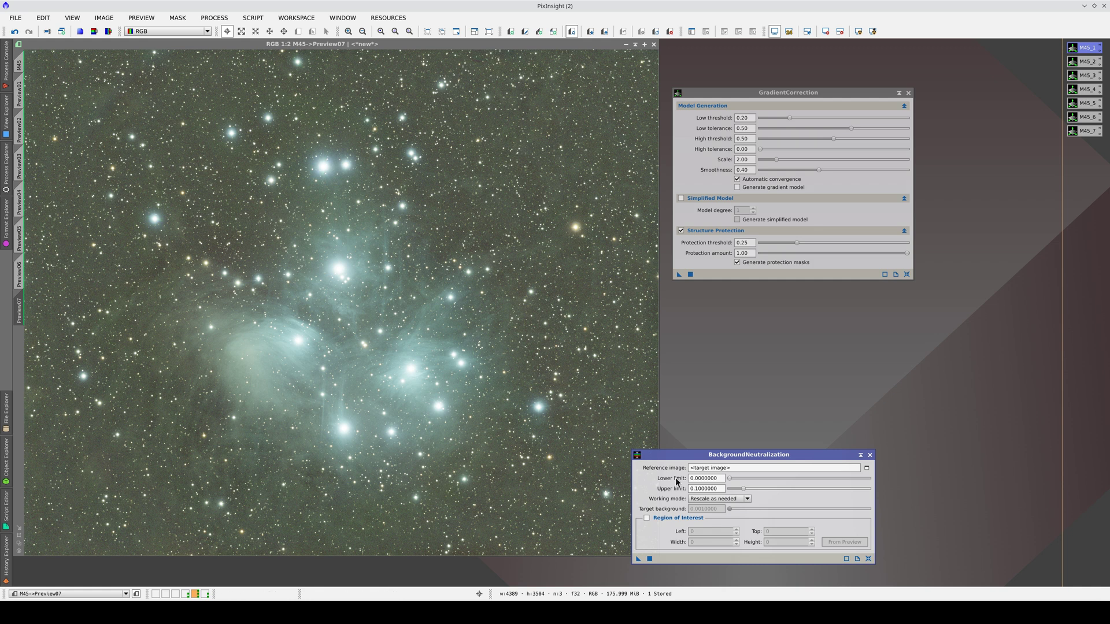
pyautogui.click(646, 518)
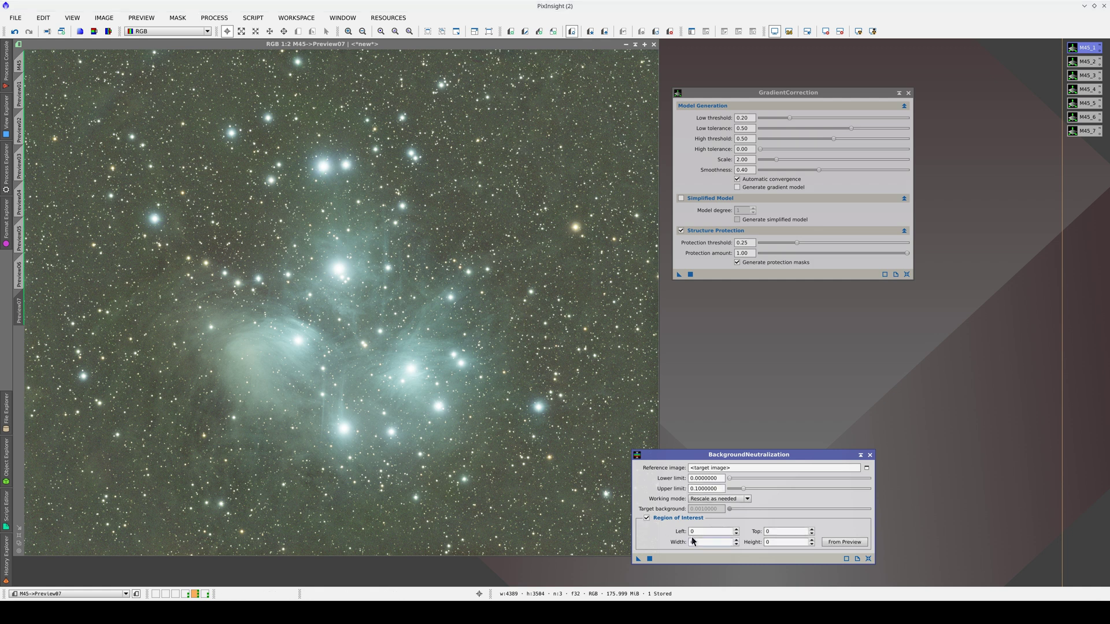
pyautogui.click(692, 541)
pyautogui.write('256')
pyautogui.press('Tab')
pyautogui.write('256')
pyautogui.moveTo(639, 562); pyautogui.dragTo(435, 421)
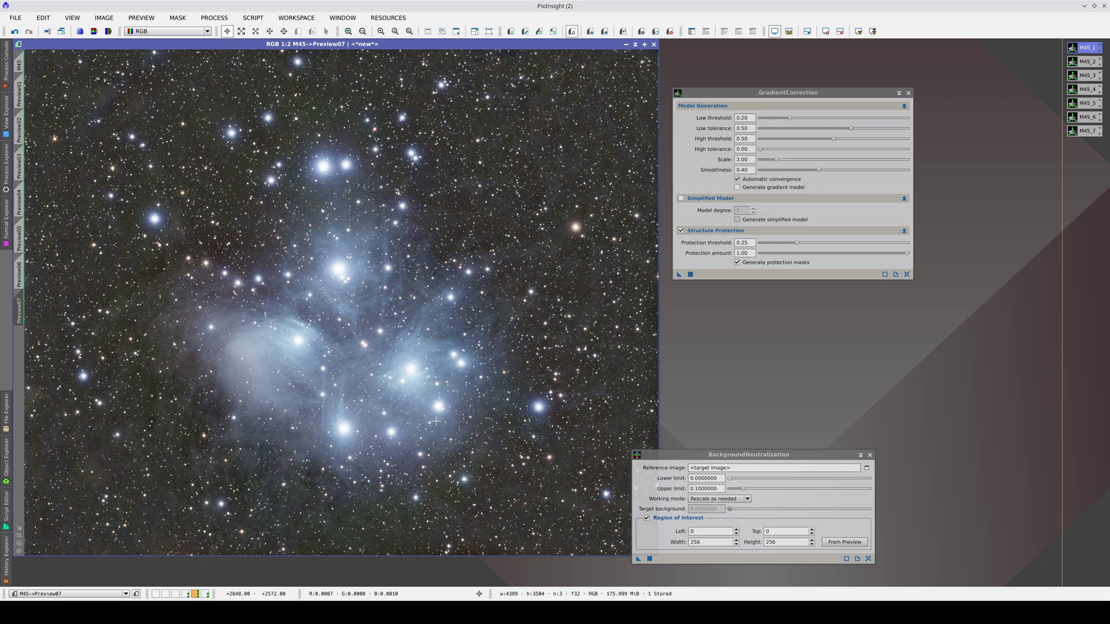
pyautogui.click(870, 455)
# Step: Compare the neutralized, gradient-corrected Preview07 with the original M45 image
pyautogui.hotkey('ctrl', 'pageup')
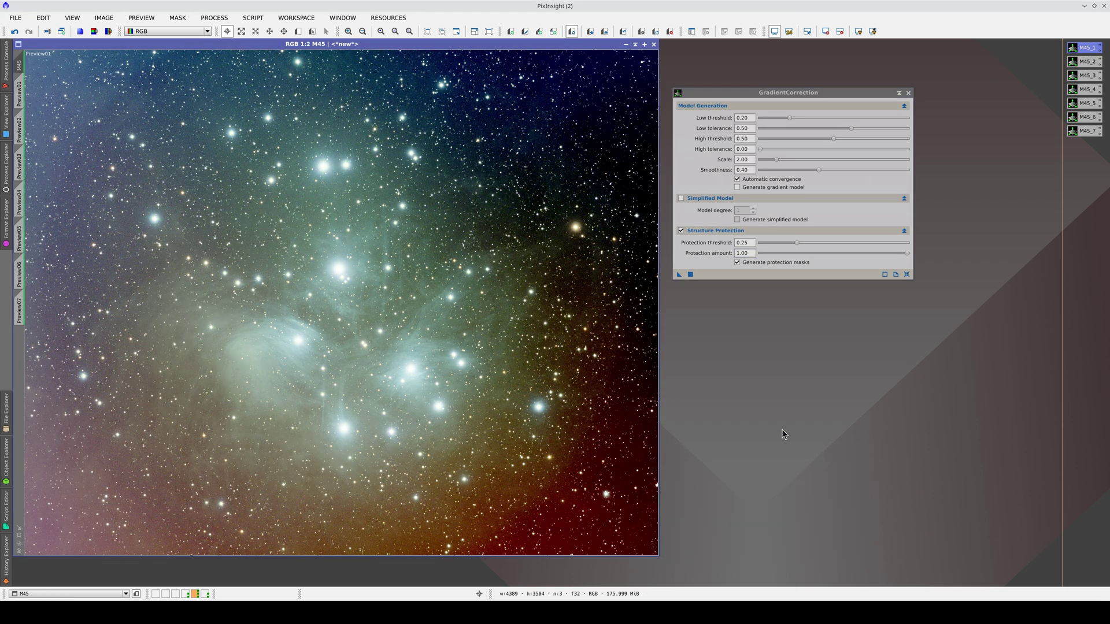
pyautogui.hotkey('ctrl', 'pagedown')
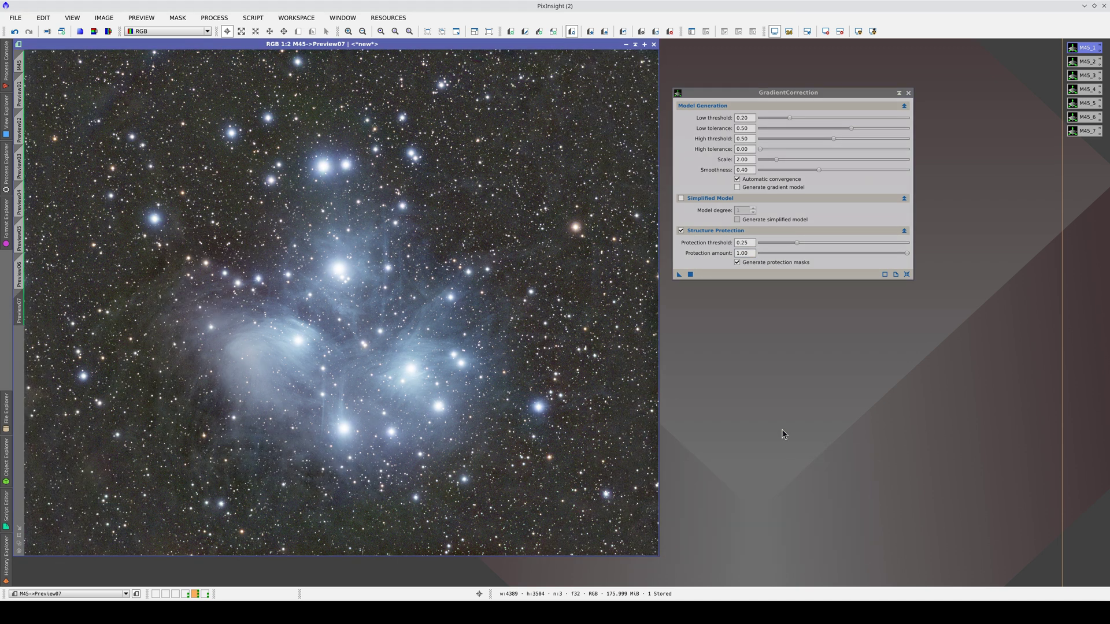
pyautogui.hotkey('ctrl', 'pageup')
pyautogui.hotkey('ctrl', 'pagedown')
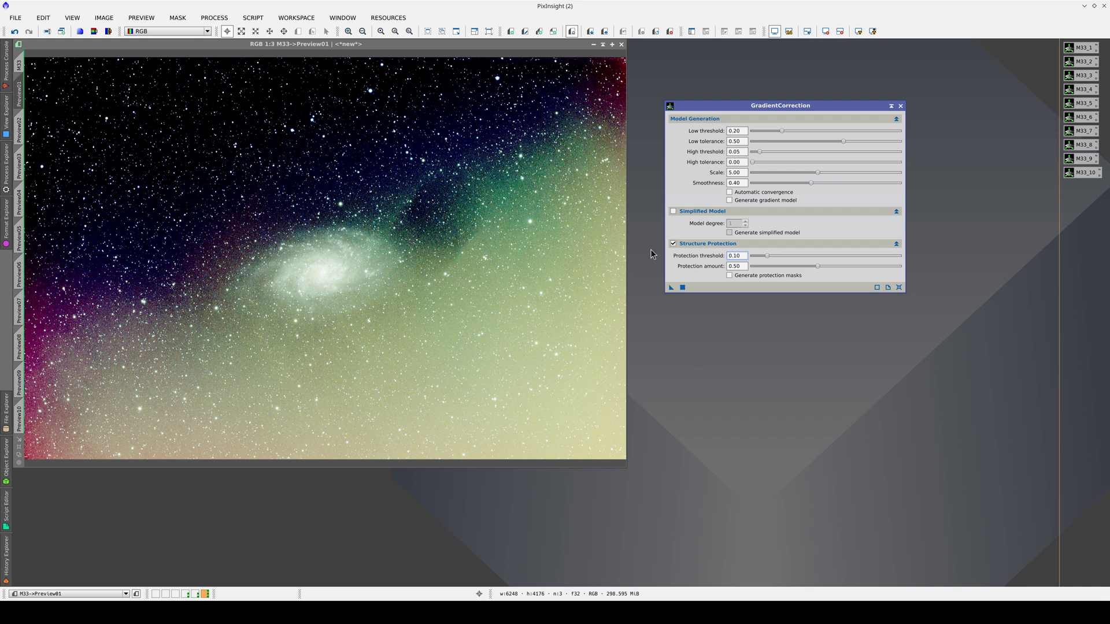
# Step: Disable structure protection and apply GradientCorrection to M33's Preview01
pyautogui.click(673, 244)
pyautogui.moveTo(671, 288); pyautogui.dragTo(400, 268)
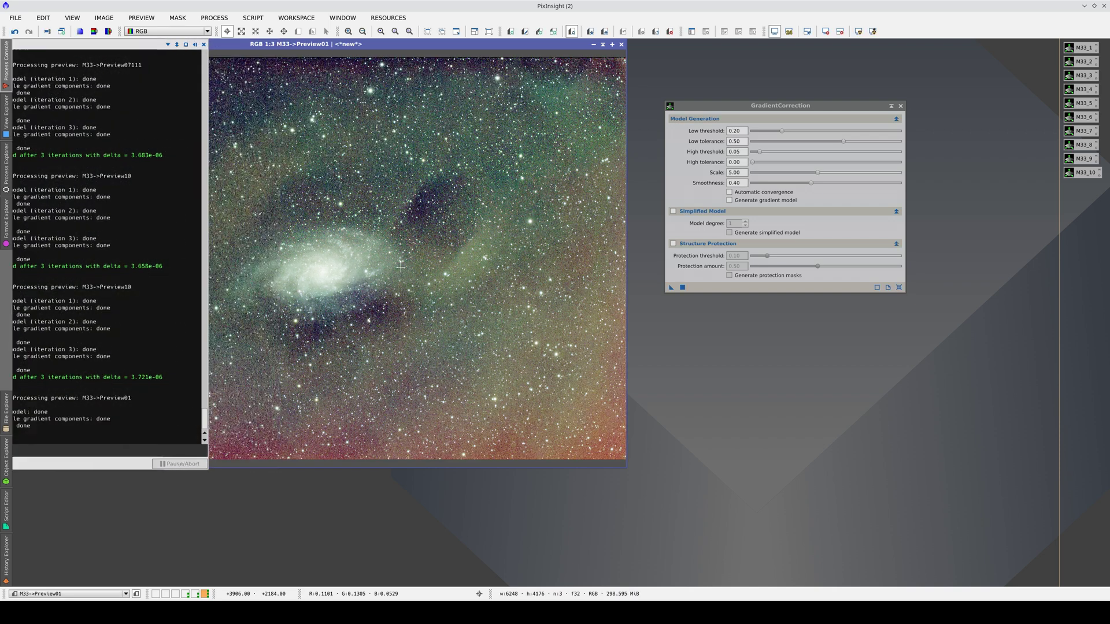
# Step: Compare M33's Preview01 with and without the gradient correction, keep the corrected version and switch to Preview02
pyautogui.hotkey('ctrl', 'z')
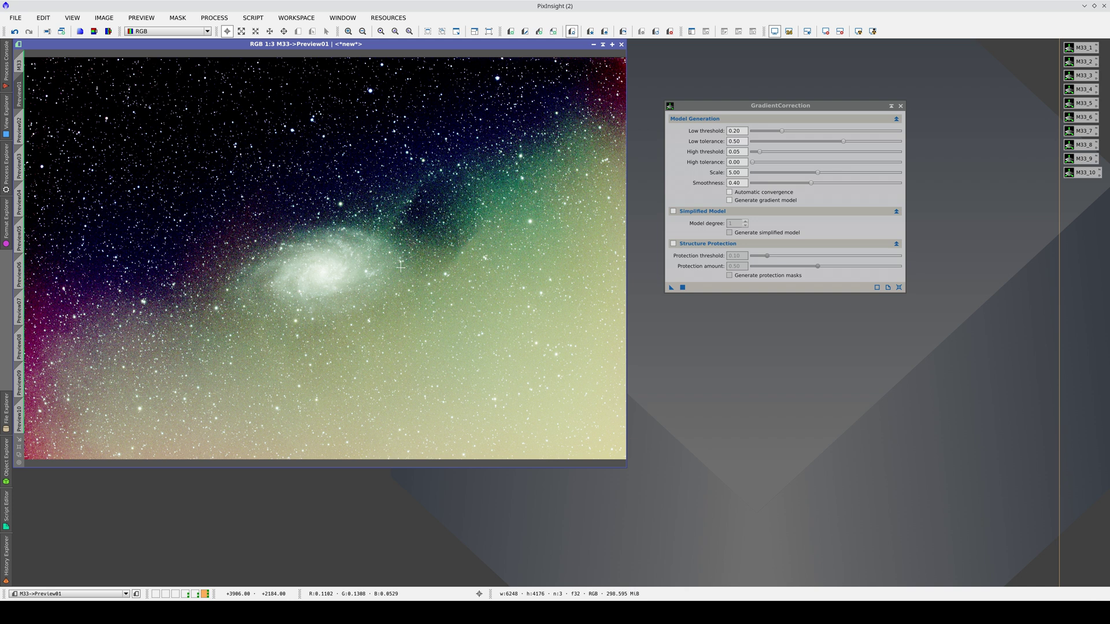
pyautogui.hotkey('ctrl', 'y')
pyautogui.hotkey('ctrl', 'z')
pyautogui.hotkey('ctrl', 'y')
pyautogui.hotkey('ctrl', 'pagedown')
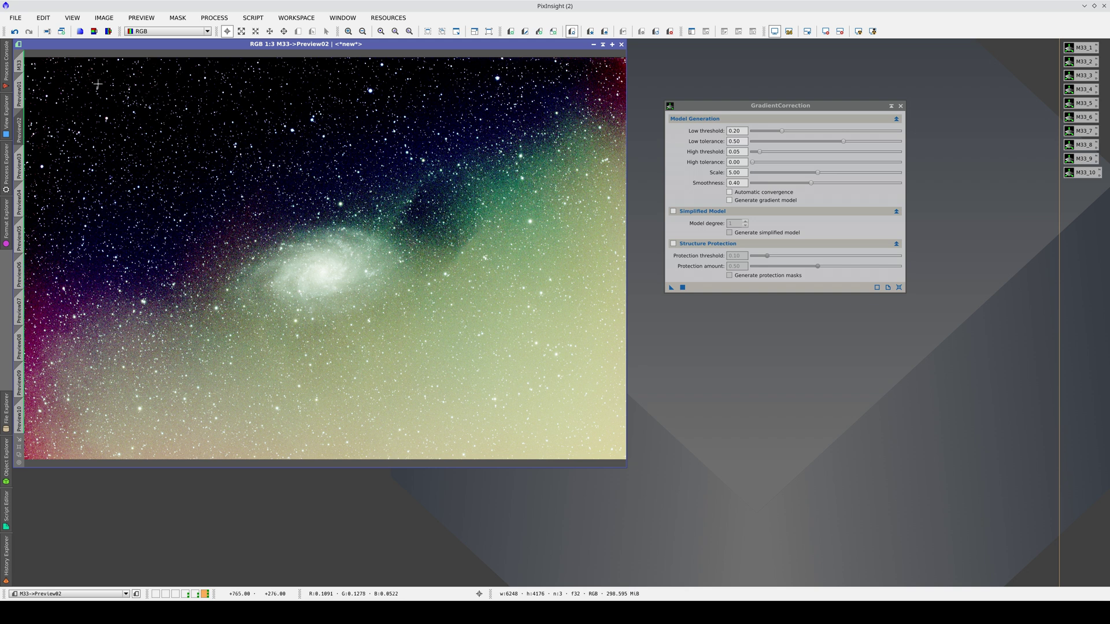
# Step: Enable the simplified model with degree 2 and apply GradientCorrection to M33's Preview02
pyautogui.click(673, 211)
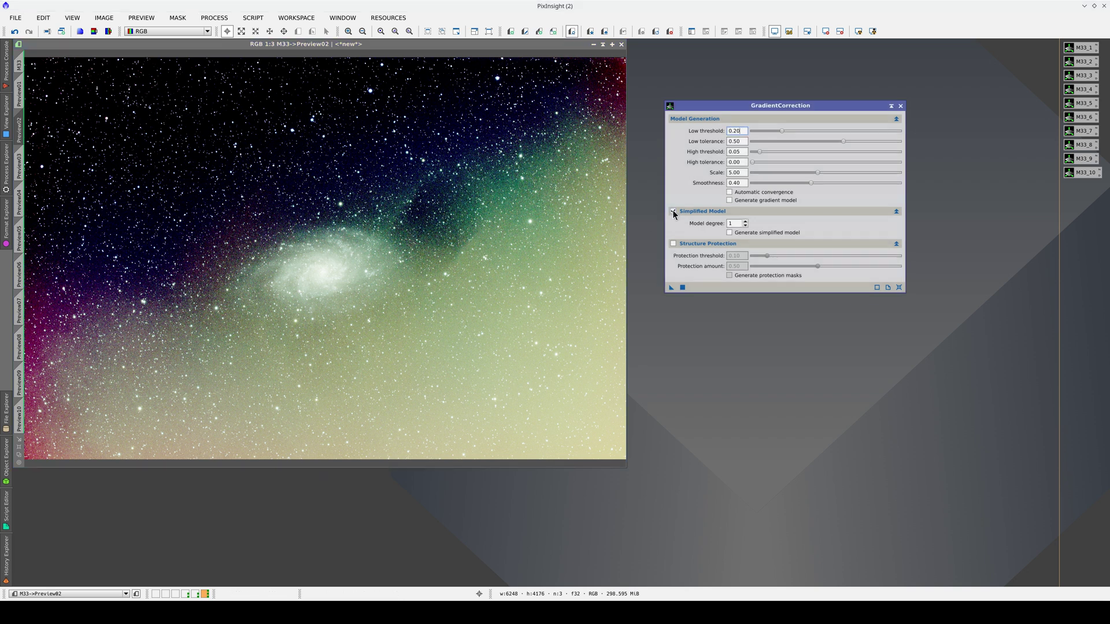
pyautogui.click(746, 221)
pyautogui.moveTo(671, 288); pyautogui.dragTo(464, 308)
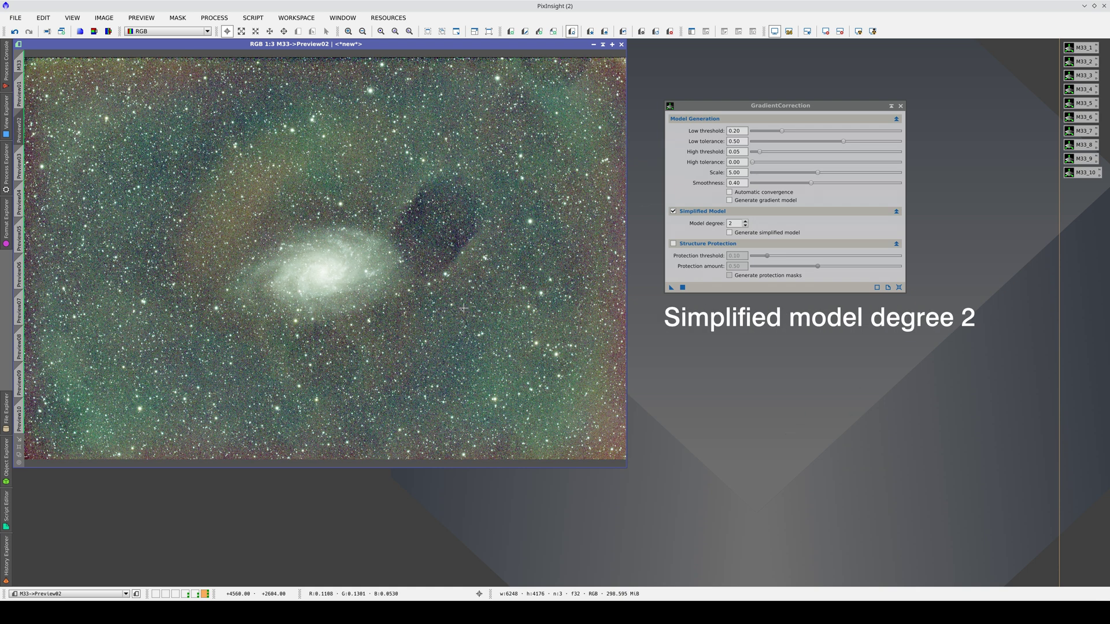
# Step: Set the gradient model's scale to 1.40 and apply GradientCorrection to M33's Preview03
pyautogui.click(737, 172)
pyautogui.write('1.4')
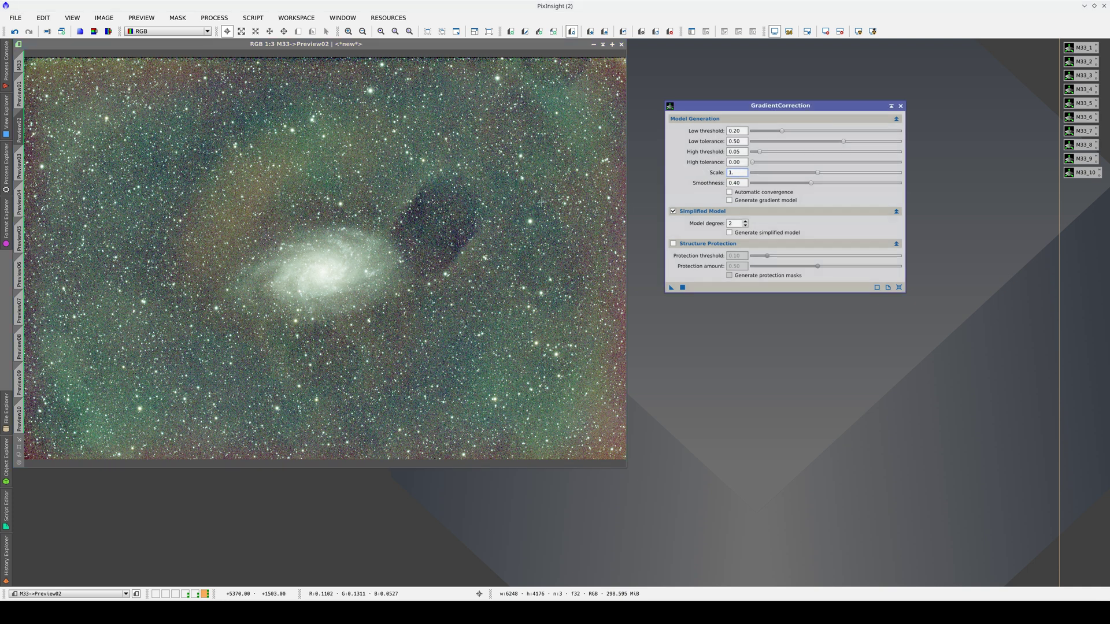
pyautogui.press('Tab')
pyautogui.click(19, 166)
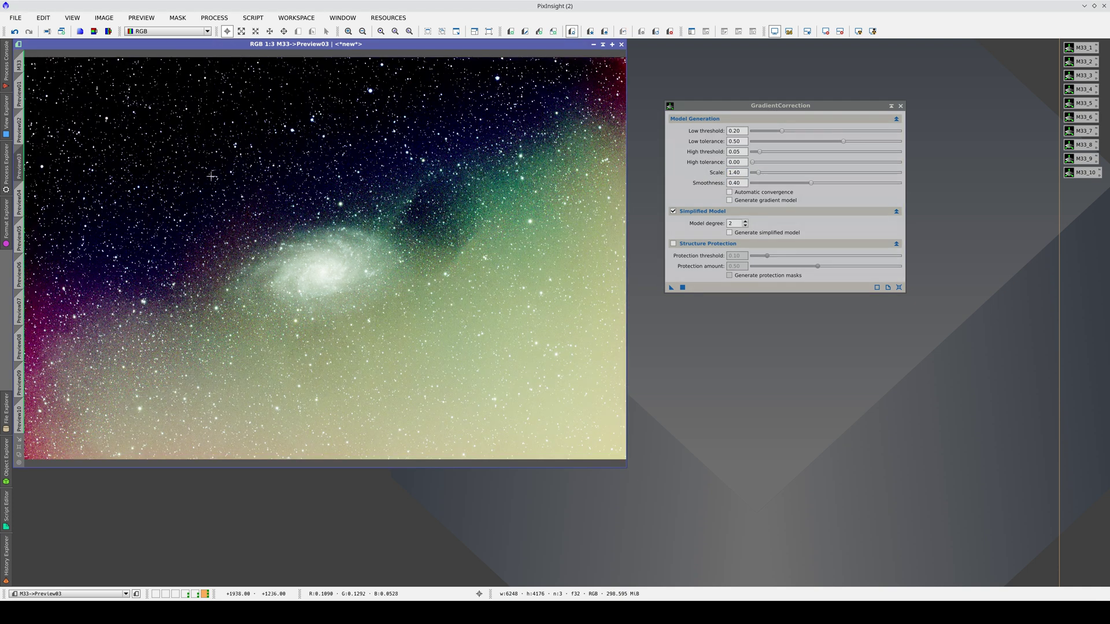
pyautogui.click(682, 288)
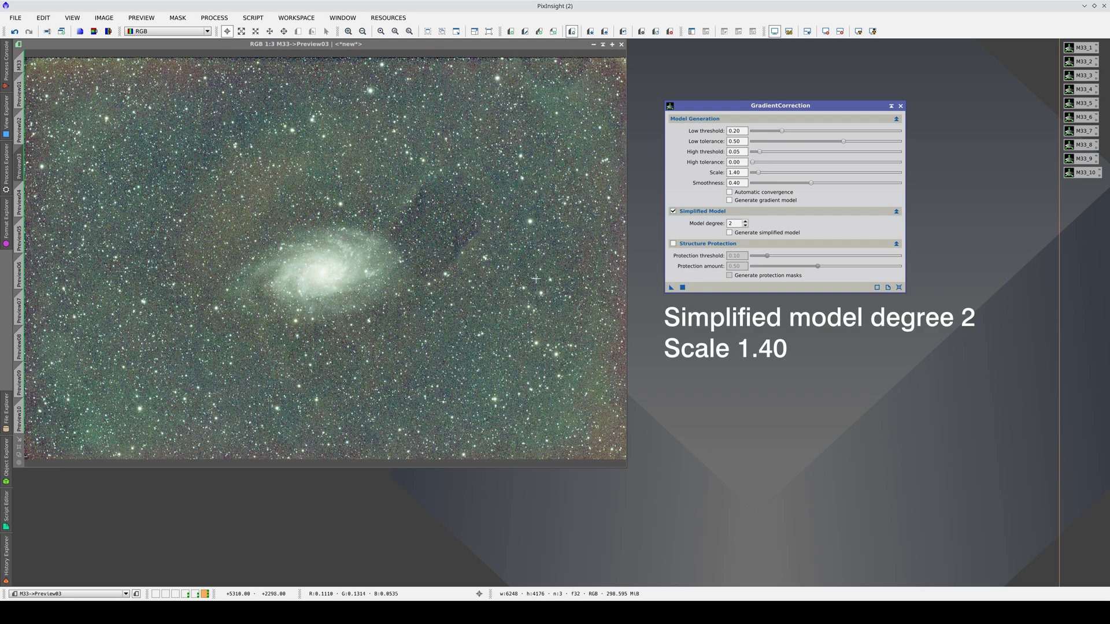
# Step: Compare M33's Preview03, corrected at scale 1.40, with the corrected Preview02
pyautogui.click(534, 280)
pyautogui.hotkey('ctrl', 'pageup')
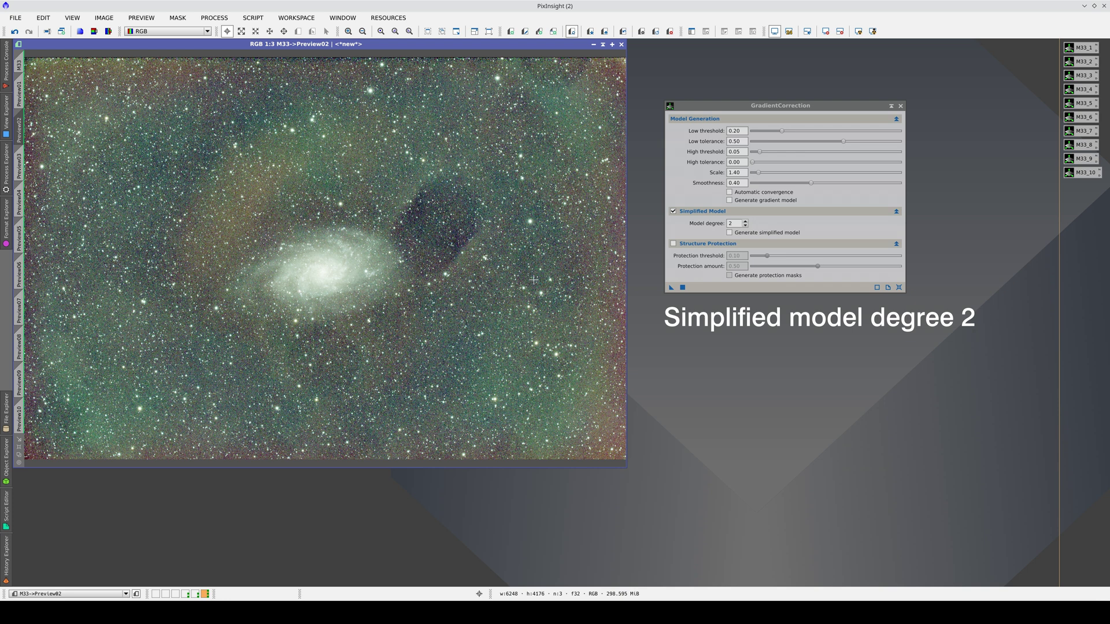
pyautogui.hotkey('ctrl', 'pagedown')
pyautogui.hotkey('ctrl', 'pageup')
pyautogui.hotkey('ctrl', 'pagedown')
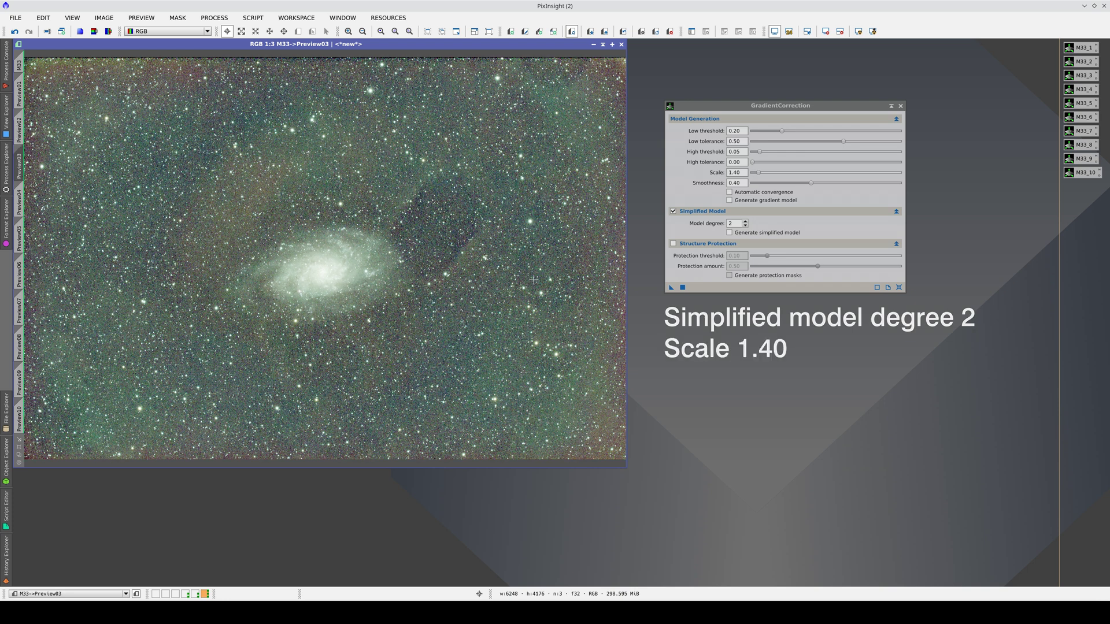
# Step: Set the smoothness to 0.06 and apply GradientCorrection to M33's Preview04
pyautogui.doubleClick(744, 183)
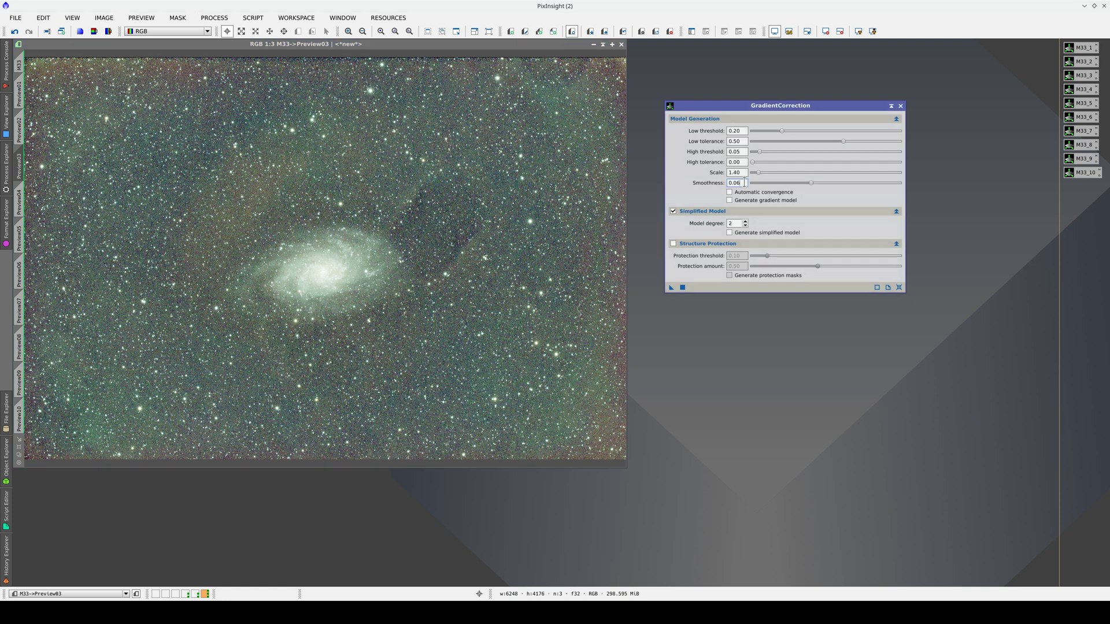
pyautogui.press('Tab')
pyautogui.click(19, 201)
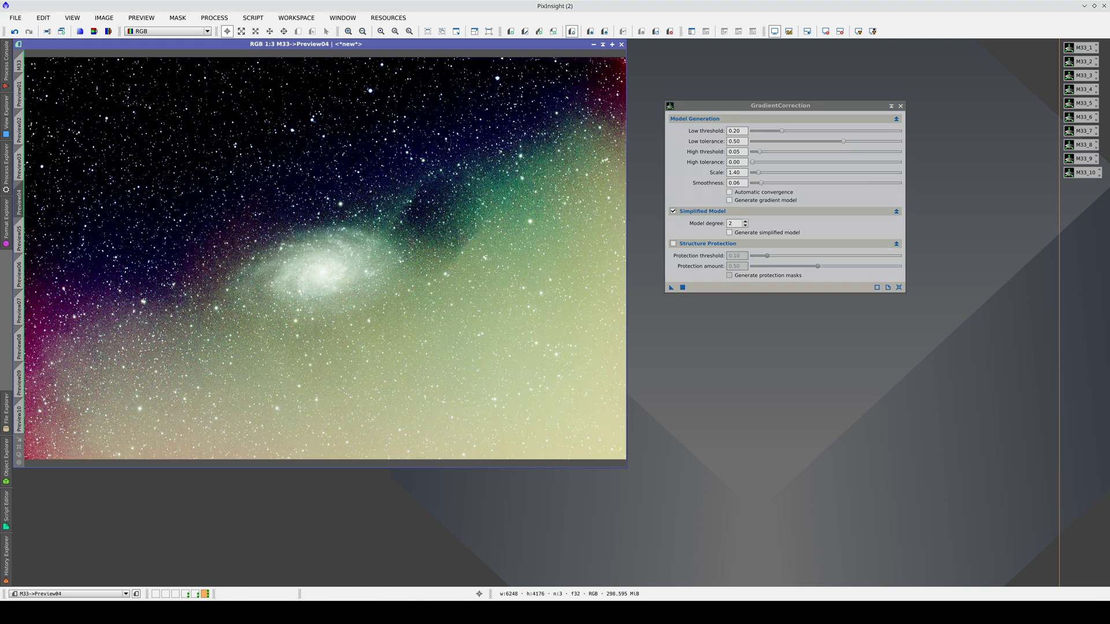
pyautogui.click(682, 288)
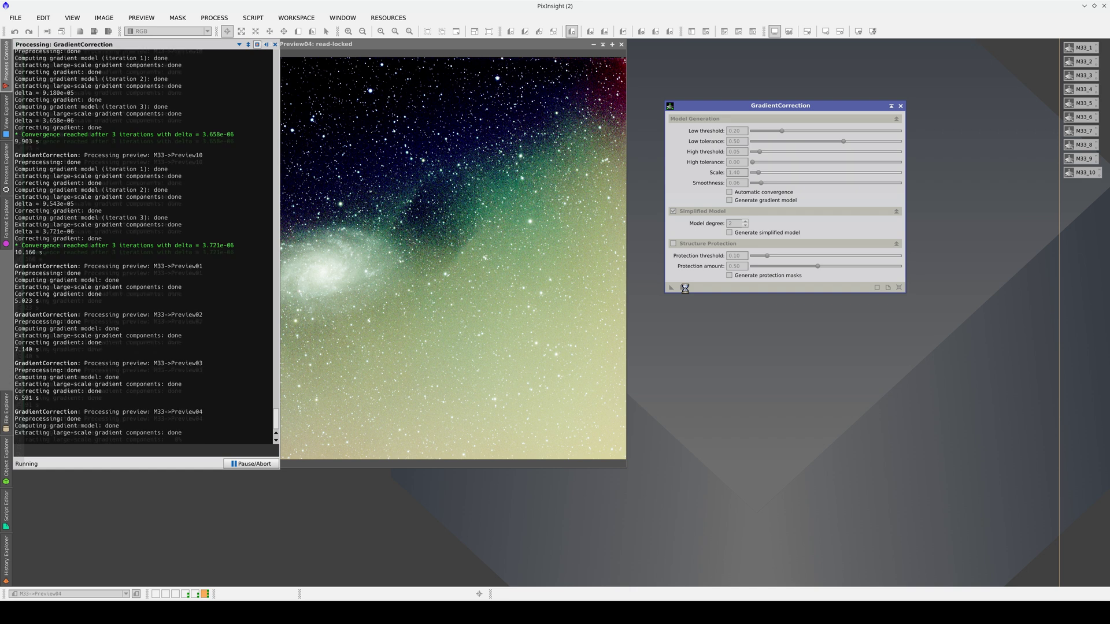
# Step: Compare M33's Preview04, corrected with smoothness 0.06, with the corrected Preview03
pyautogui.hotkey('ctrl', 'pageup')
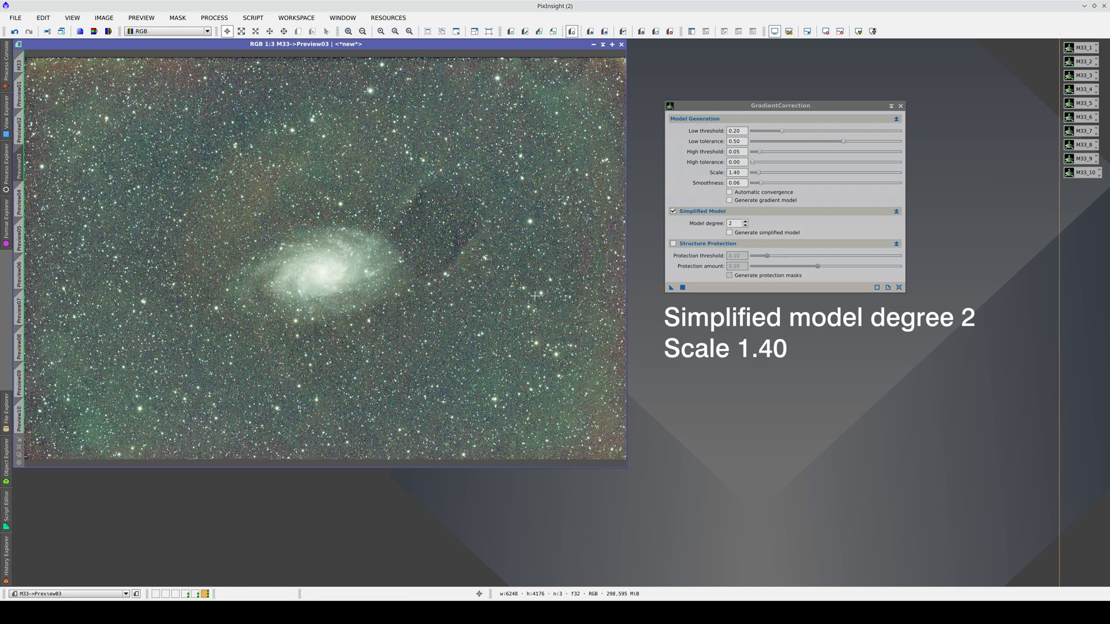
pyautogui.hotkey('ctrl', 'pagedown')
pyautogui.hotkey('ctrl', 'pageup')
pyautogui.hotkey('ctrl', 'pagedown')
pyautogui.hotkey('ctrl', 'pageup')
pyautogui.hotkey('ctrl', 'pagedown')
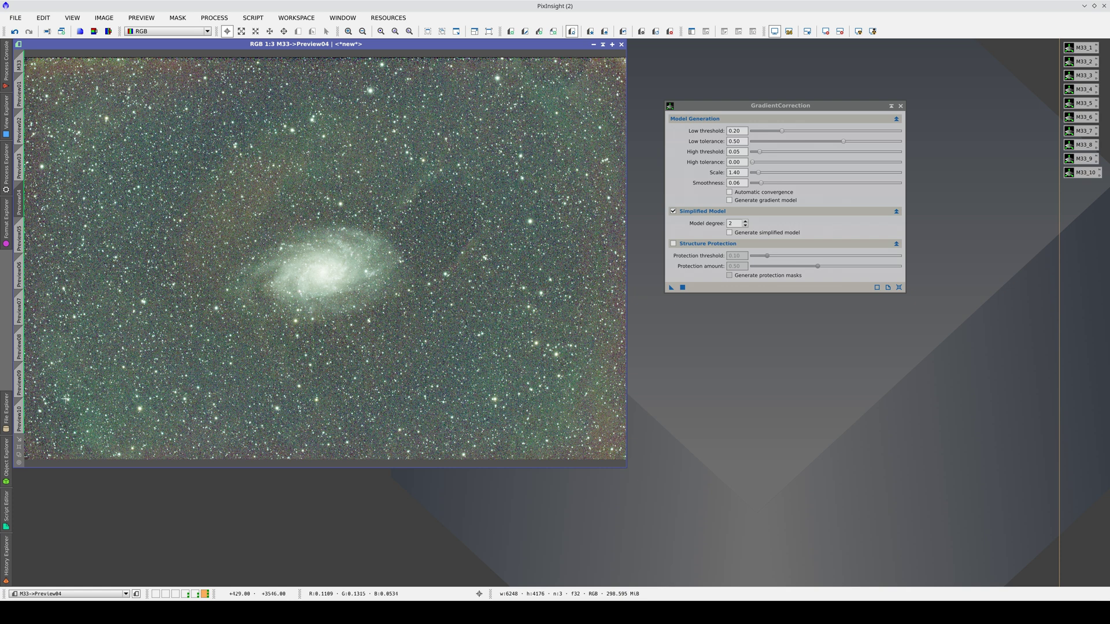
# Step: Set the high tolerance to 0.22 and apply GradientCorrection to M33's Preview05
pyautogui.click(19, 242)
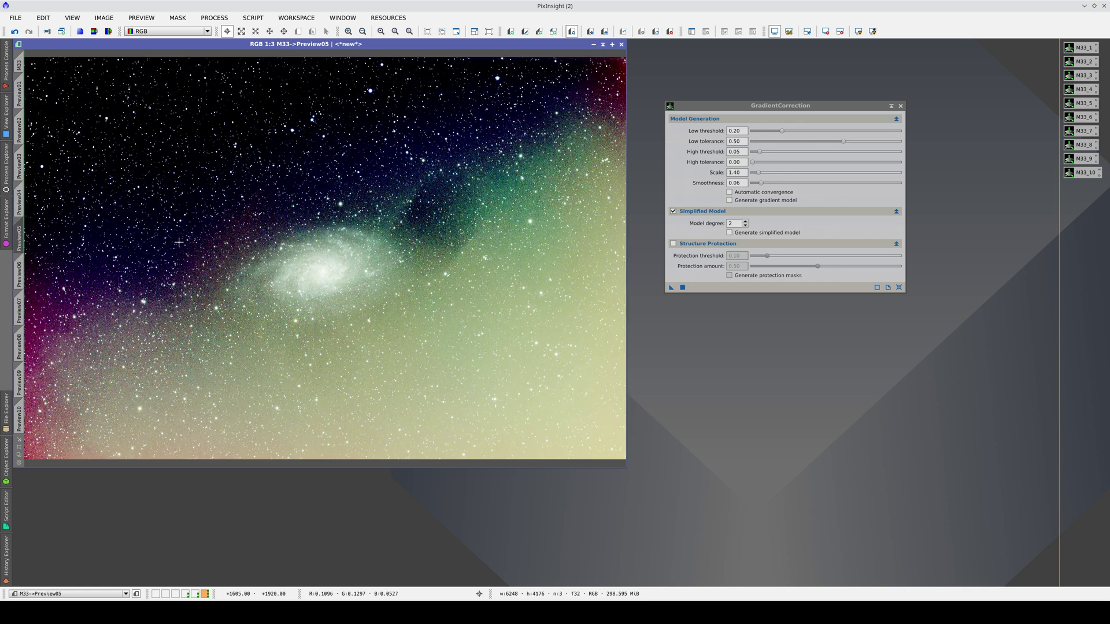
pyautogui.click(742, 162)
pyautogui.click(745, 152)
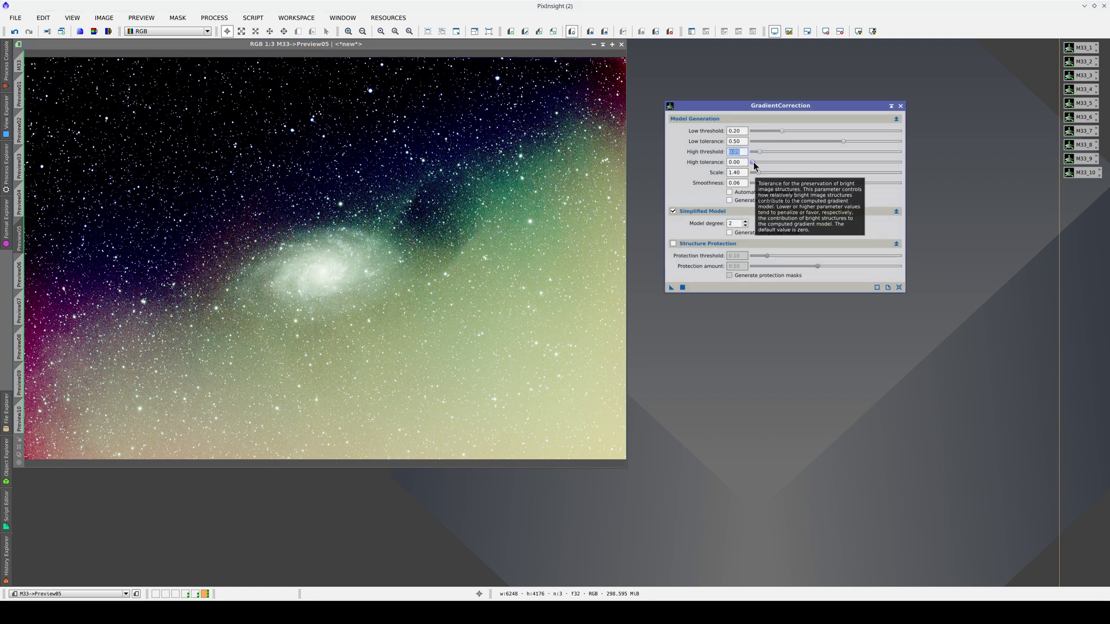
pyautogui.moveTo(753, 163); pyautogui.dragTo(880, 162)
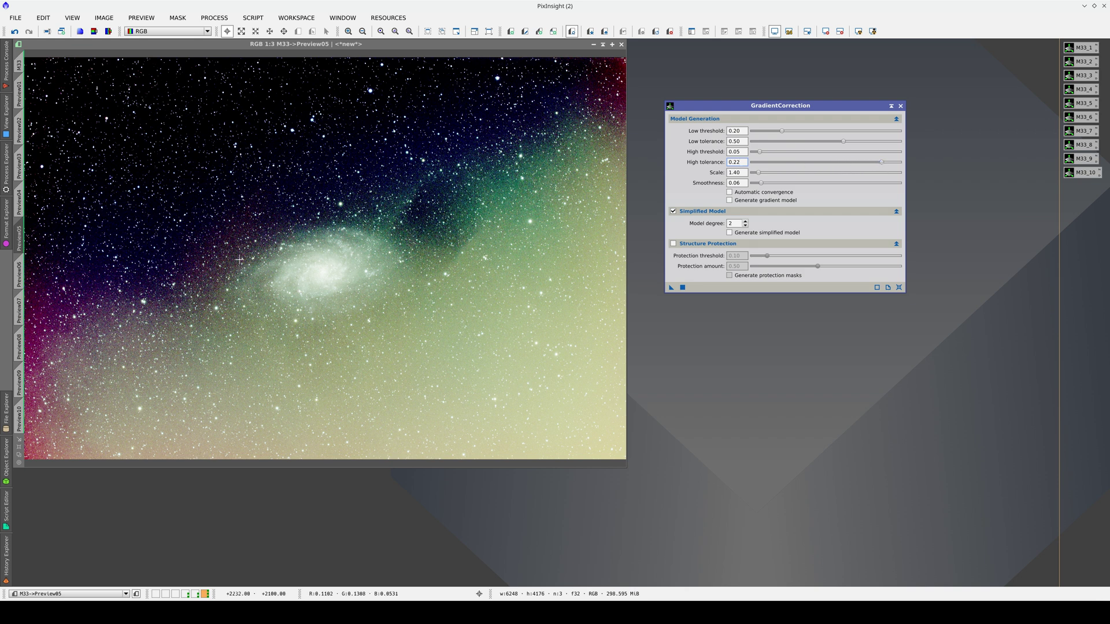
pyautogui.click(19, 202)
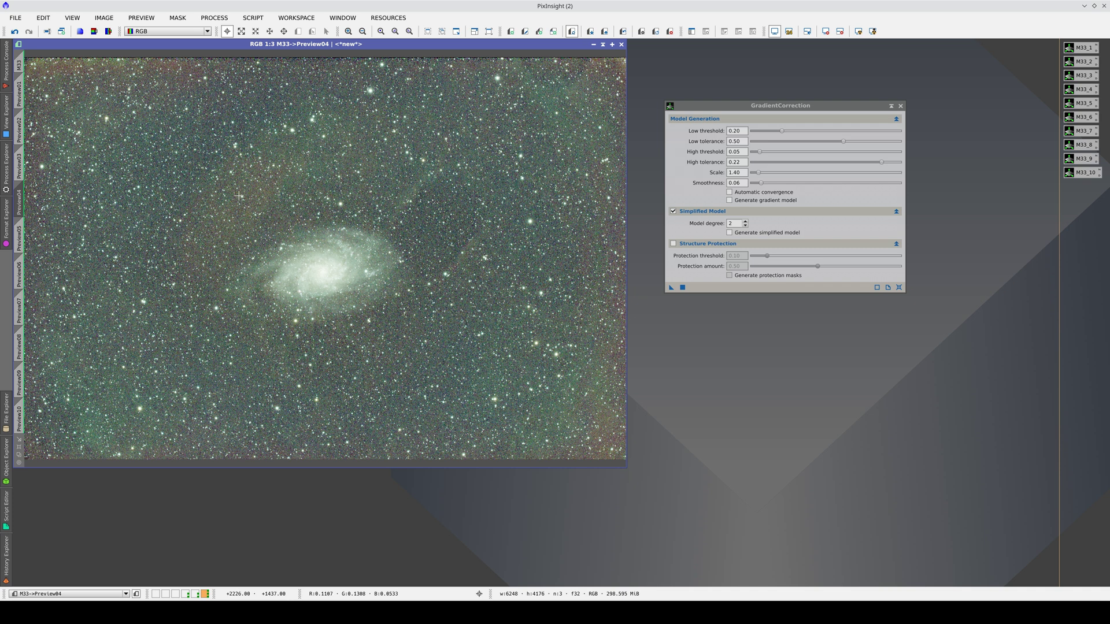
pyautogui.click(19, 238)
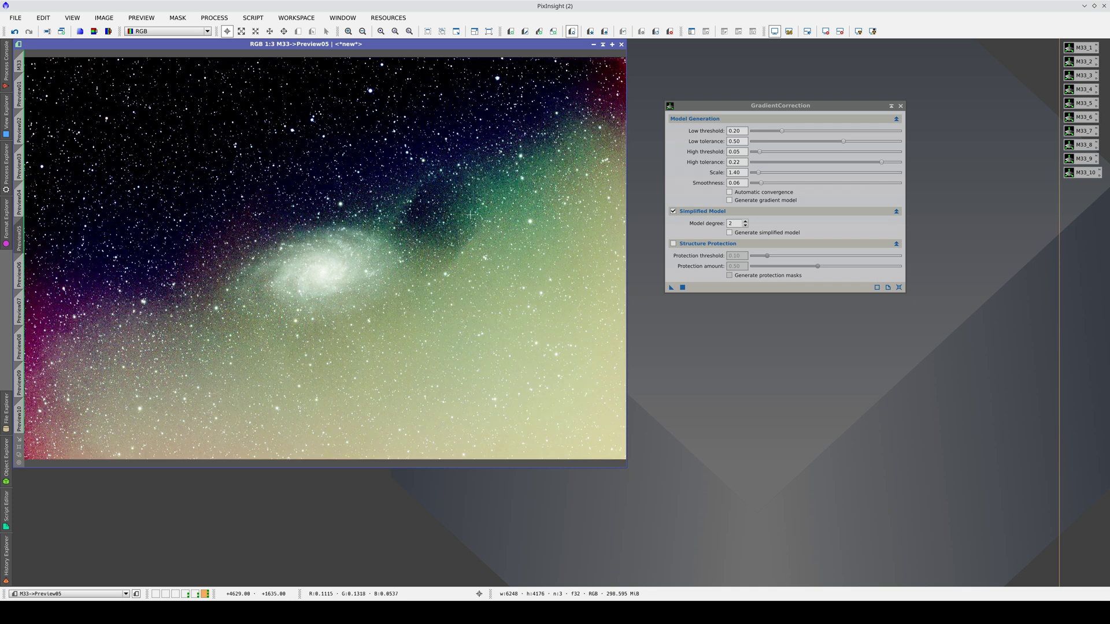
pyautogui.click(682, 287)
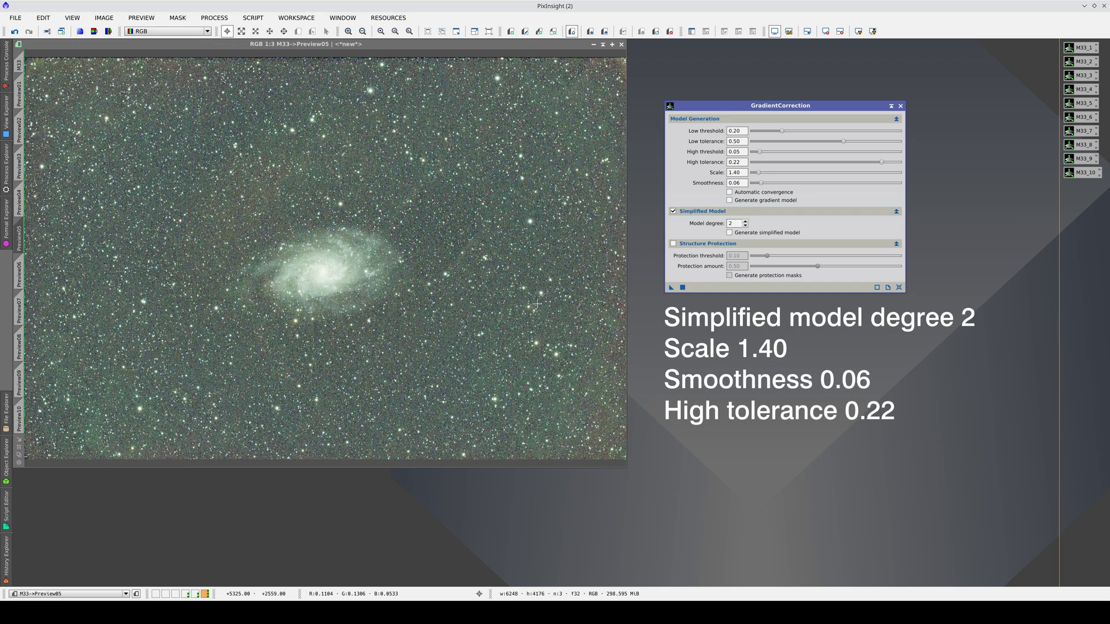
# Step: Compare M33's Preview05, corrected with high tolerance 0.22, with the corrected Preview04
pyautogui.click(19, 202)
pyautogui.click(19, 237)
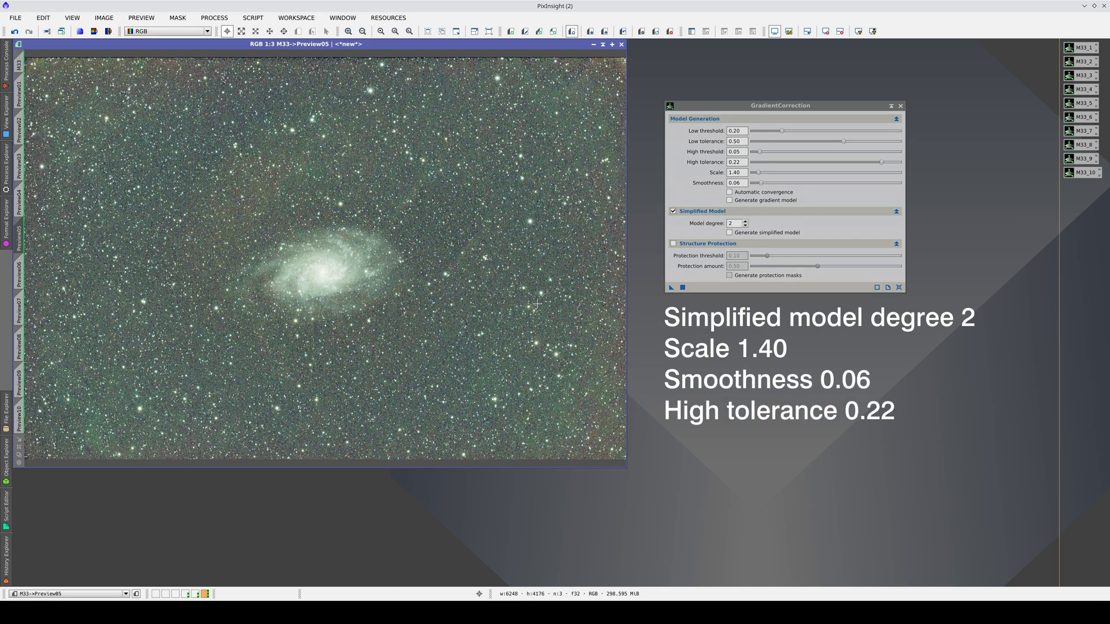
pyautogui.click(19, 202)
pyautogui.click(19, 237)
# Step: Enable automatic convergence and apply GradientCorrection to M33's Preview06
pyautogui.click(19, 274)
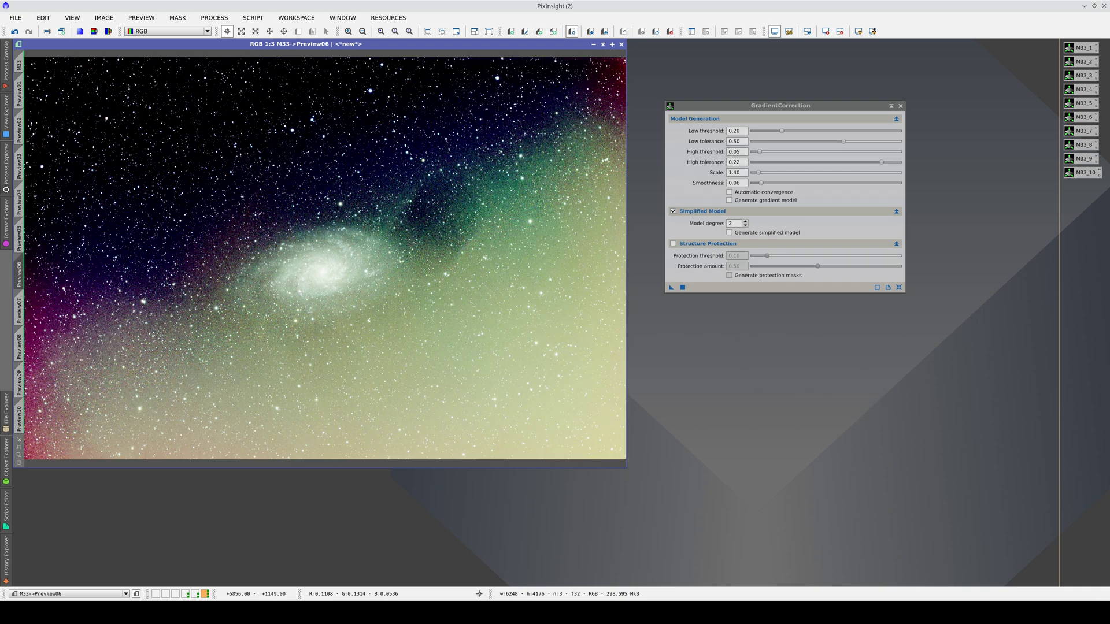
pyautogui.click(730, 192)
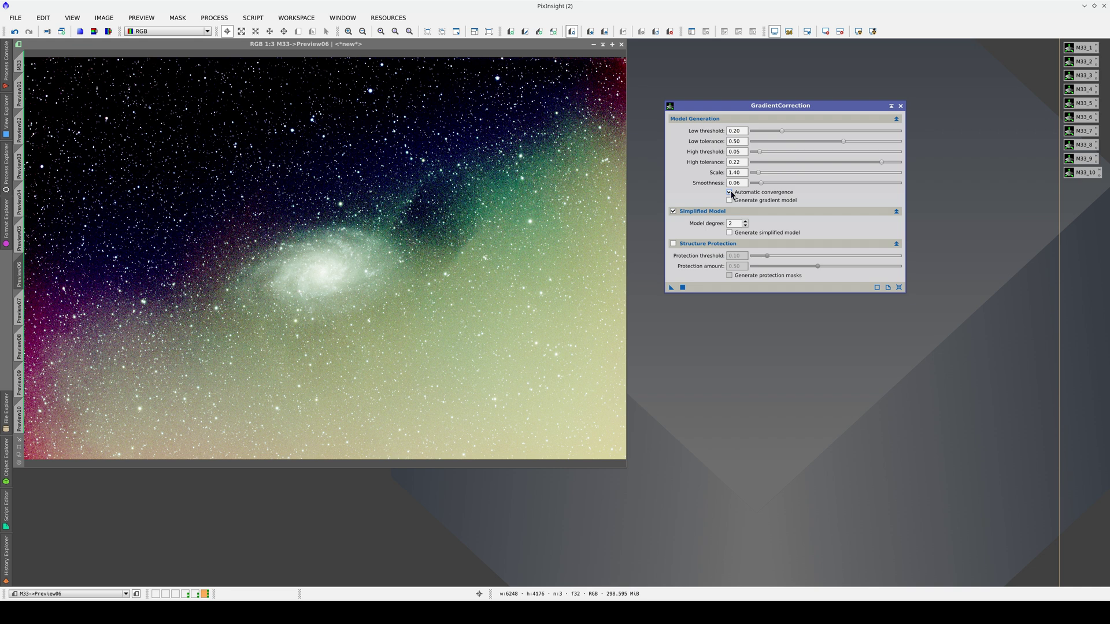
pyautogui.click(683, 288)
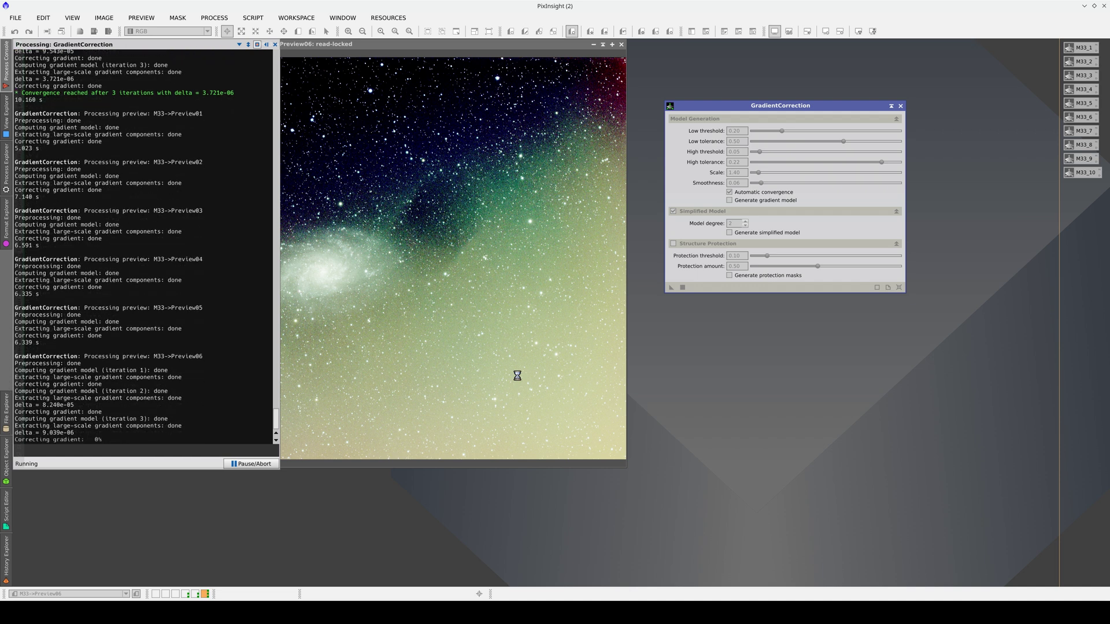
# Step: Compare M33's Preview06, corrected with automatic convergence, with the corrected Preview05
pyautogui.hotkey('ctrl', 'pageup')
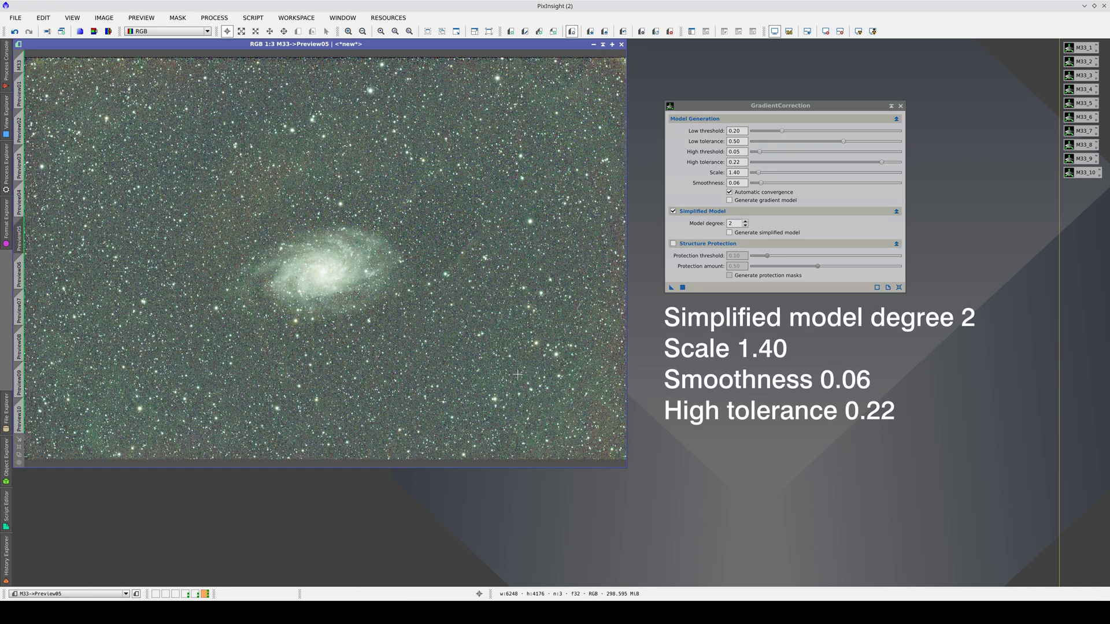
pyautogui.hotkey('ctrl', 'pagedown')
pyautogui.hotkey('ctrl', 'pageup')
pyautogui.hotkey('ctrl', 'pagedown')
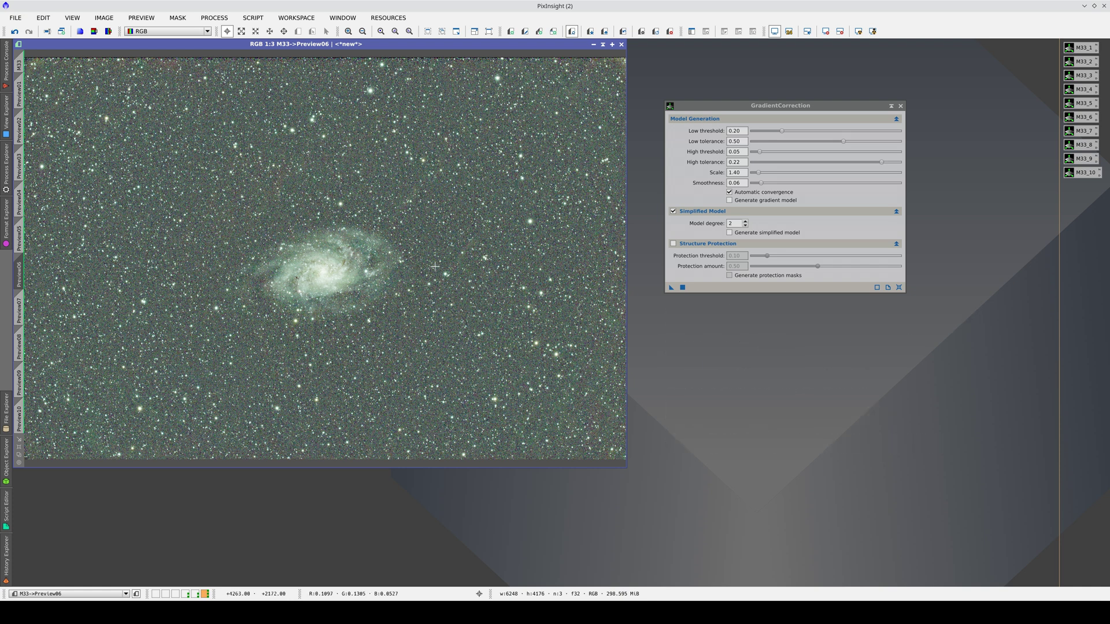
# Step: Apply GradientCorrection with structure protection enabled to M33's Preview07 and compare it with Preview06
pyautogui.click(673, 244)
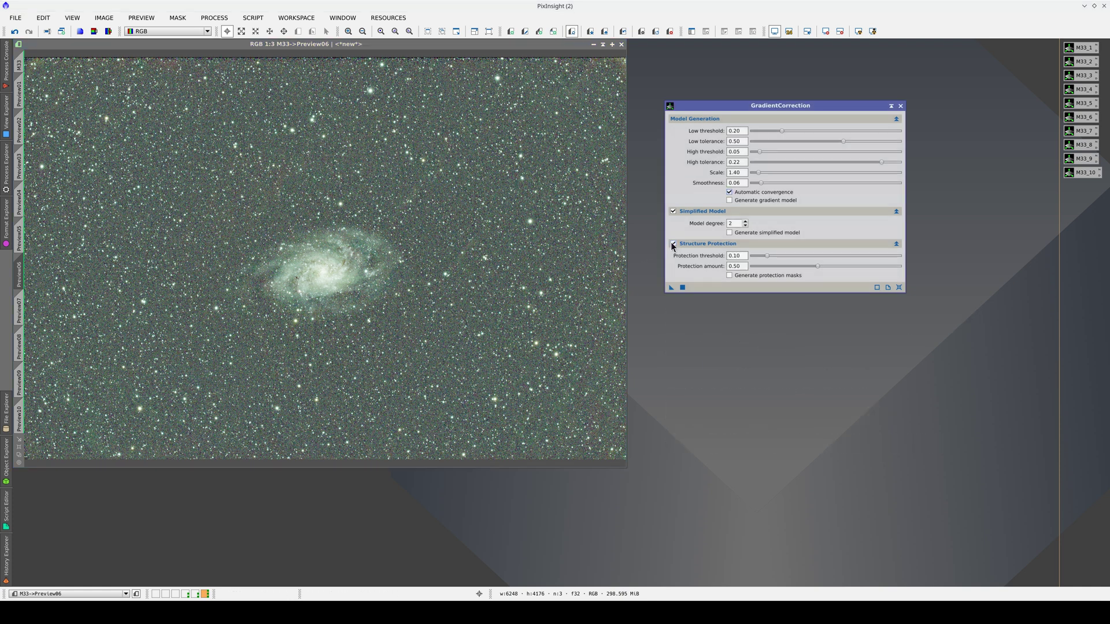
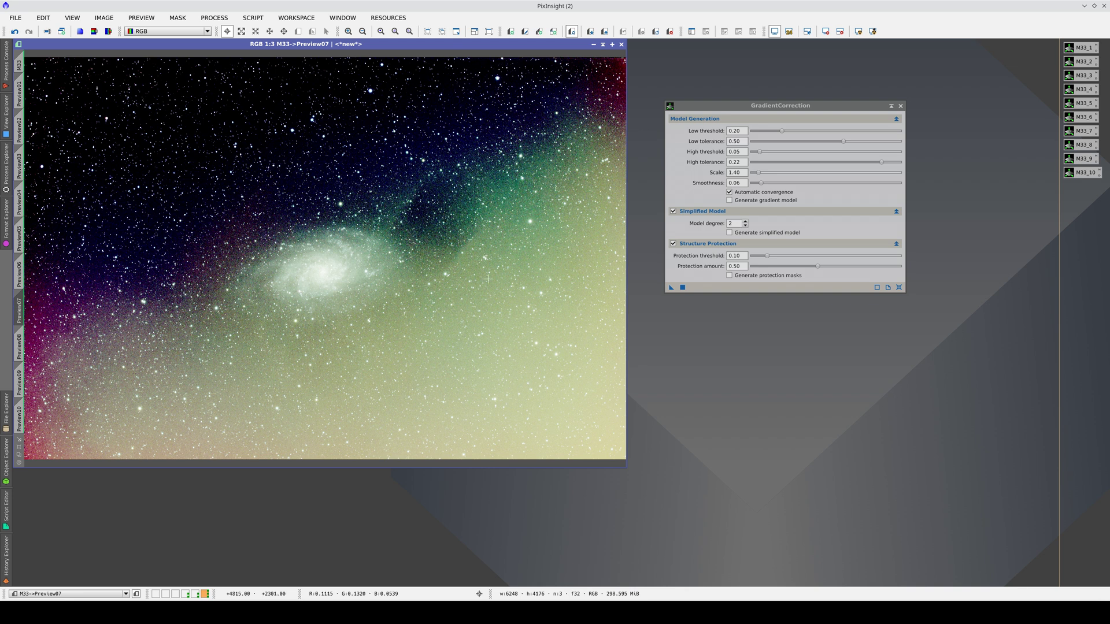
pyautogui.click(682, 288)
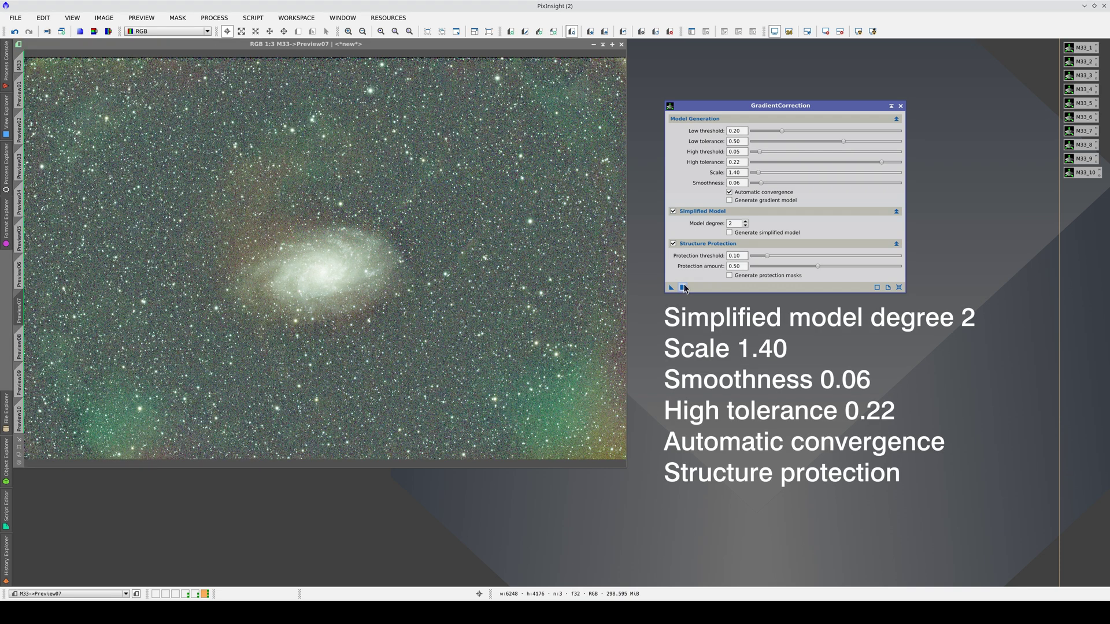
pyautogui.click(419, 340)
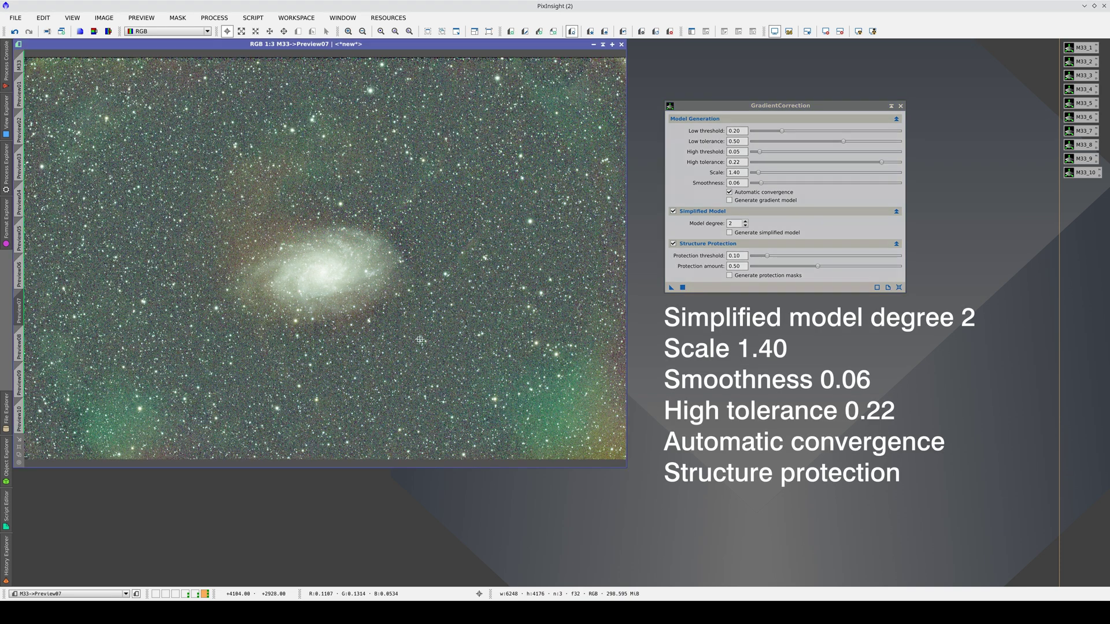
pyautogui.hotkey('ctrl', 'Left')
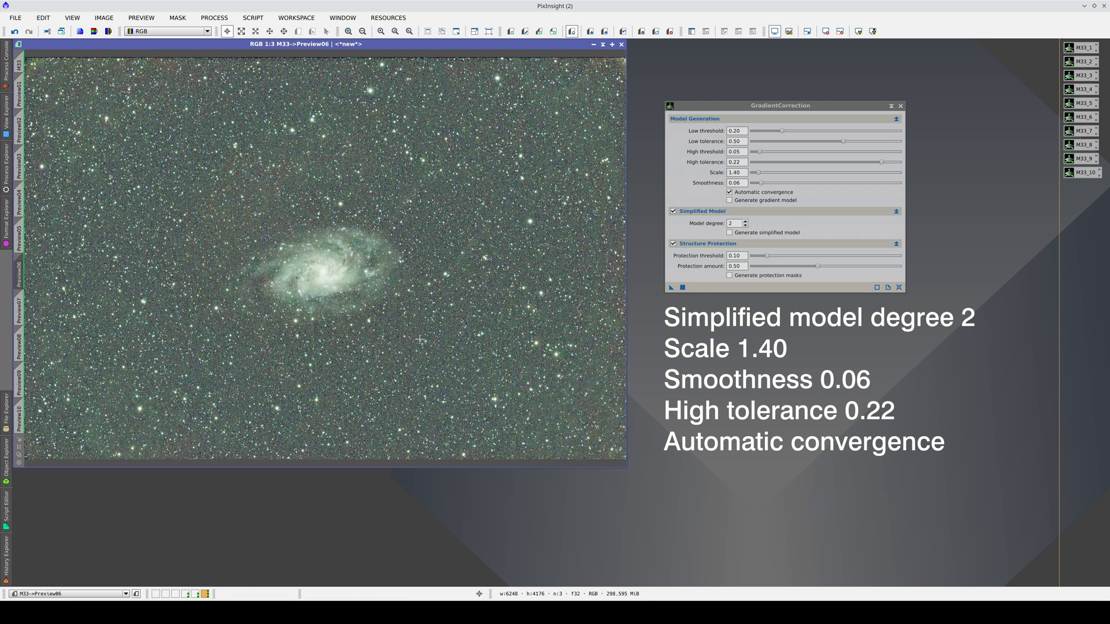
pyautogui.hotkey('ctrl', 'Right')
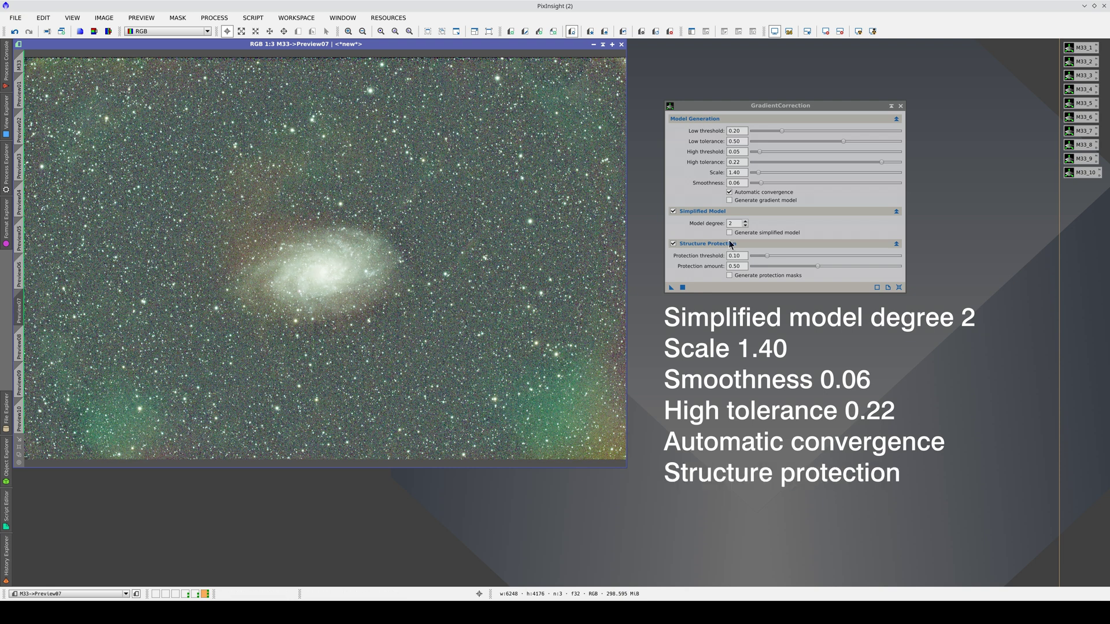
# Step: Set the structure protection threshold to 1.00 and apply GradientCorrection to M33's Preview08
pyautogui.click(767, 257)
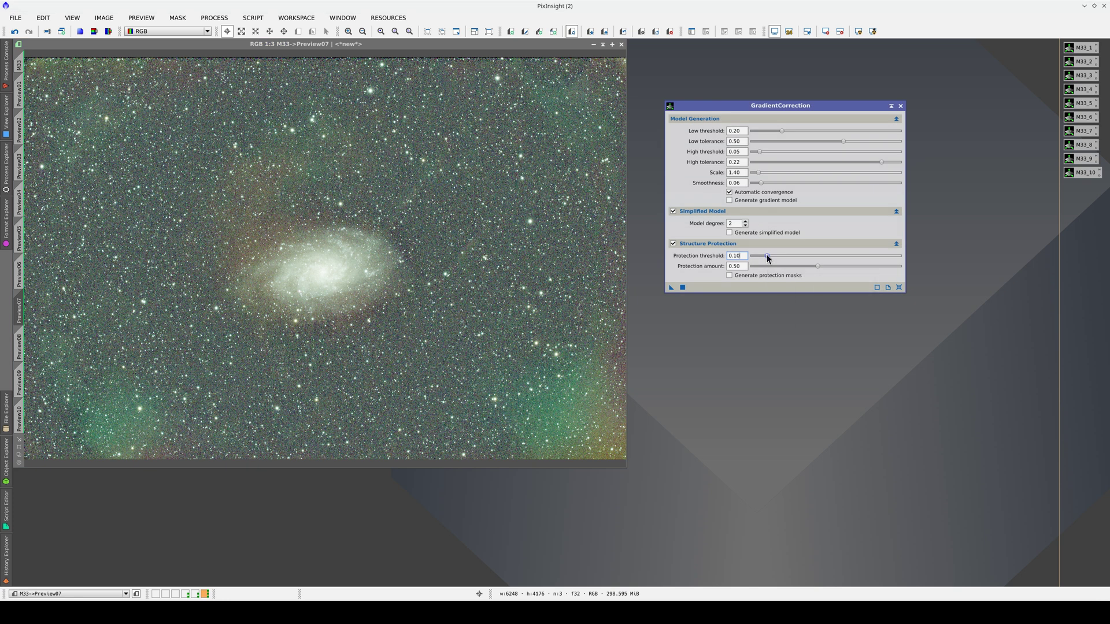
pyautogui.moveTo(767, 257); pyautogui.dragTo(903, 261)
pyautogui.click(19, 348)
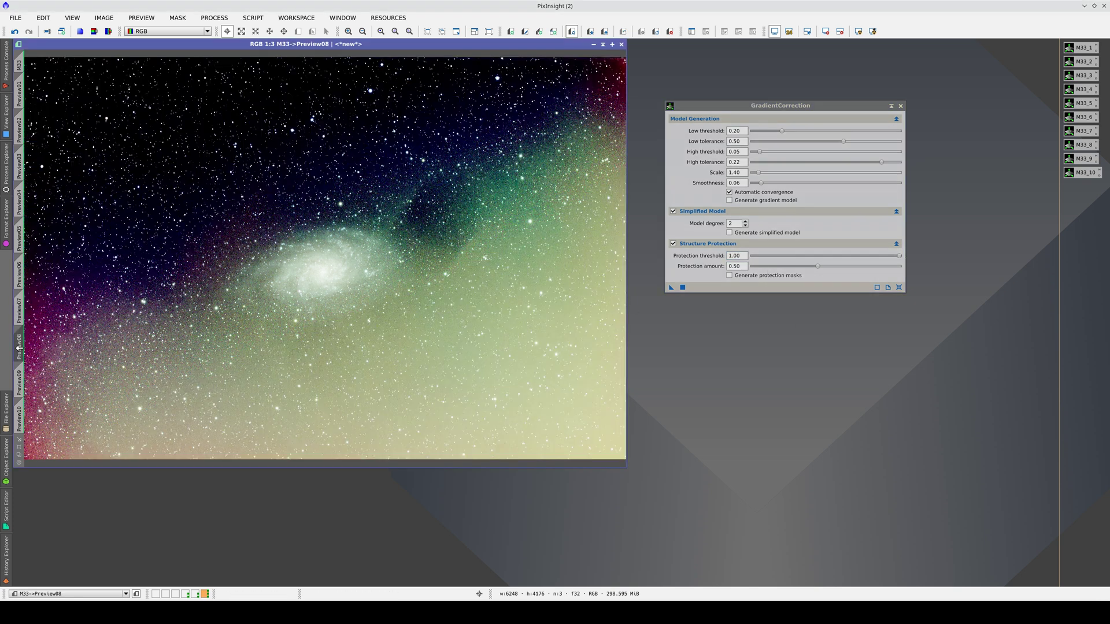
pyautogui.click(683, 288)
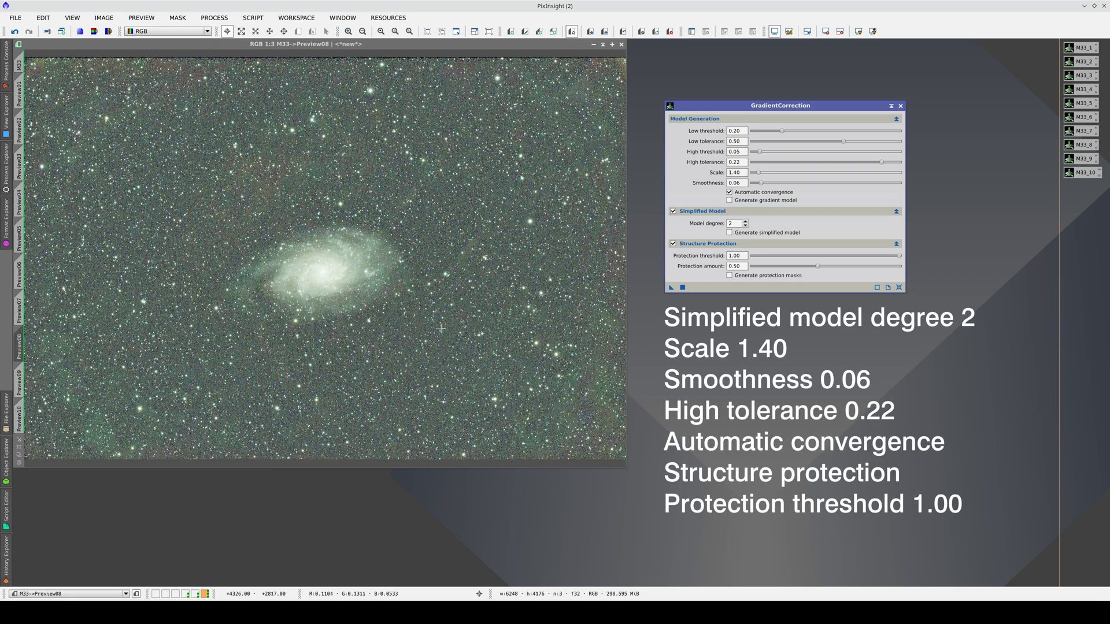
# Step: Compare M33's Preview08, corrected with protection threshold 1.00, with the corrected Preview07
pyautogui.click(360, 306)
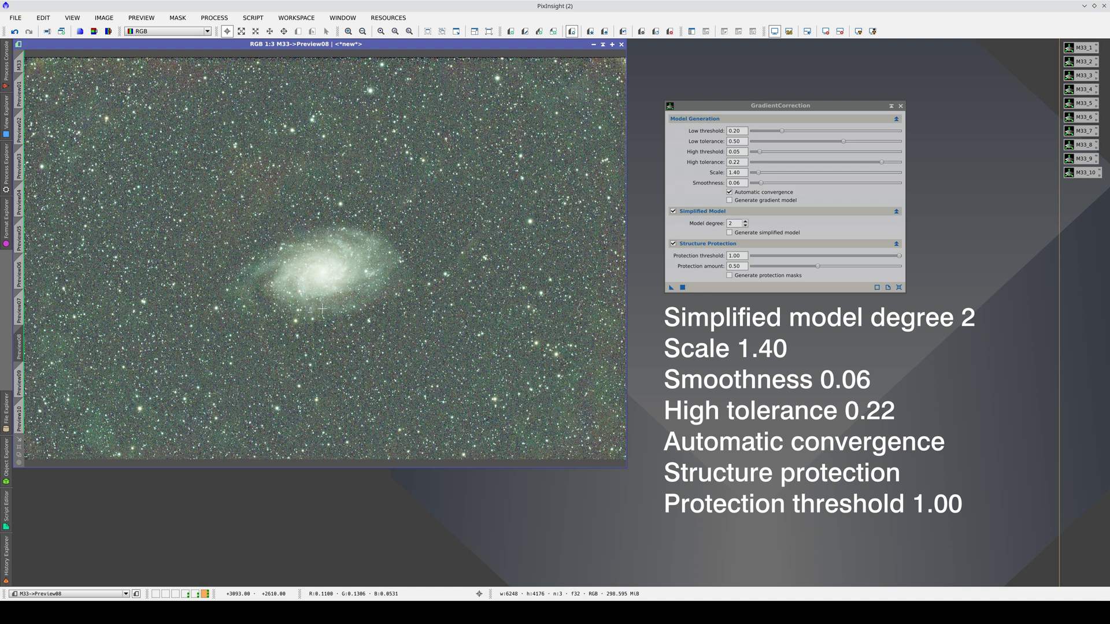
pyautogui.hotkey('ctrl', 'pageup')
pyautogui.hotkey('ctrl', 'pagedown')
pyautogui.hotkey('ctrl', 'pageup')
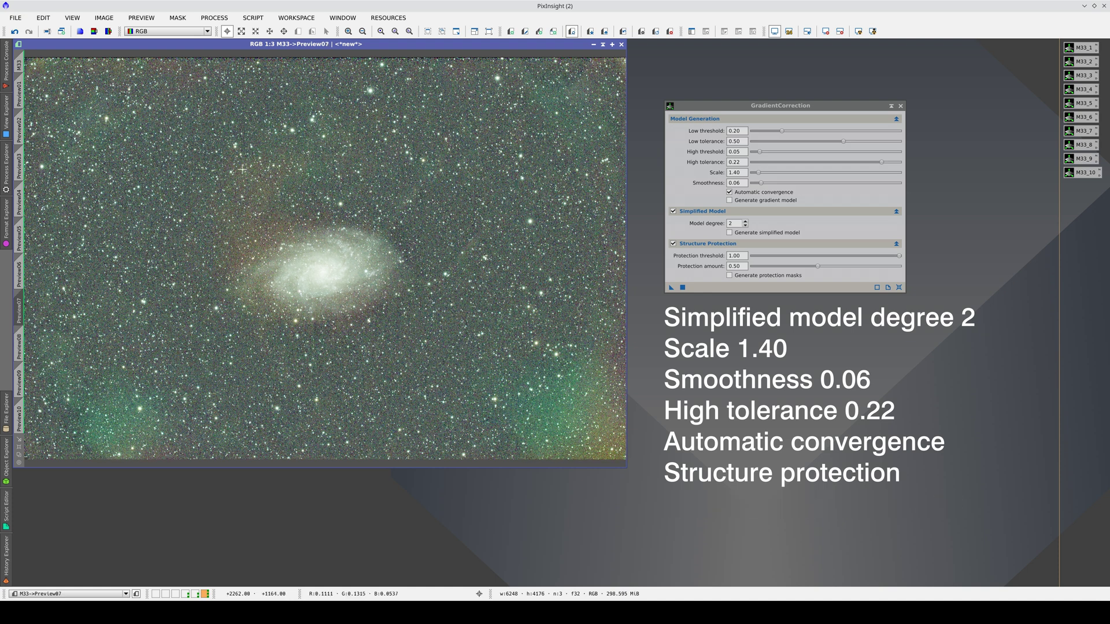
# Step: Recheck M33's Preview07 against Preview08 to judge how protection threshold 1.00 changes the galaxy surroundings and the corners
pyautogui.hotkey('ctrl', 'pagedown')
pyautogui.hotkey('ctrl', 'pageup')
pyautogui.hotkey('ctrl', 'pagedown')
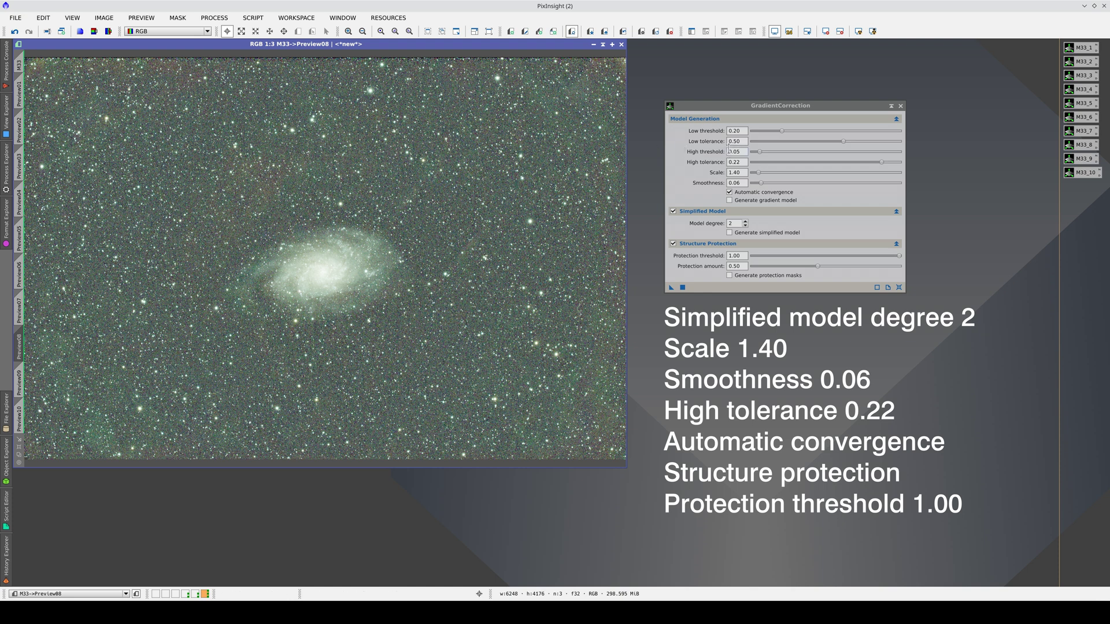
# Step: Set the high threshold to 0.30 and apply GradientCorrection to M33's Preview09
pyautogui.moveTo(760, 152); pyautogui.dragTo(769, 151)
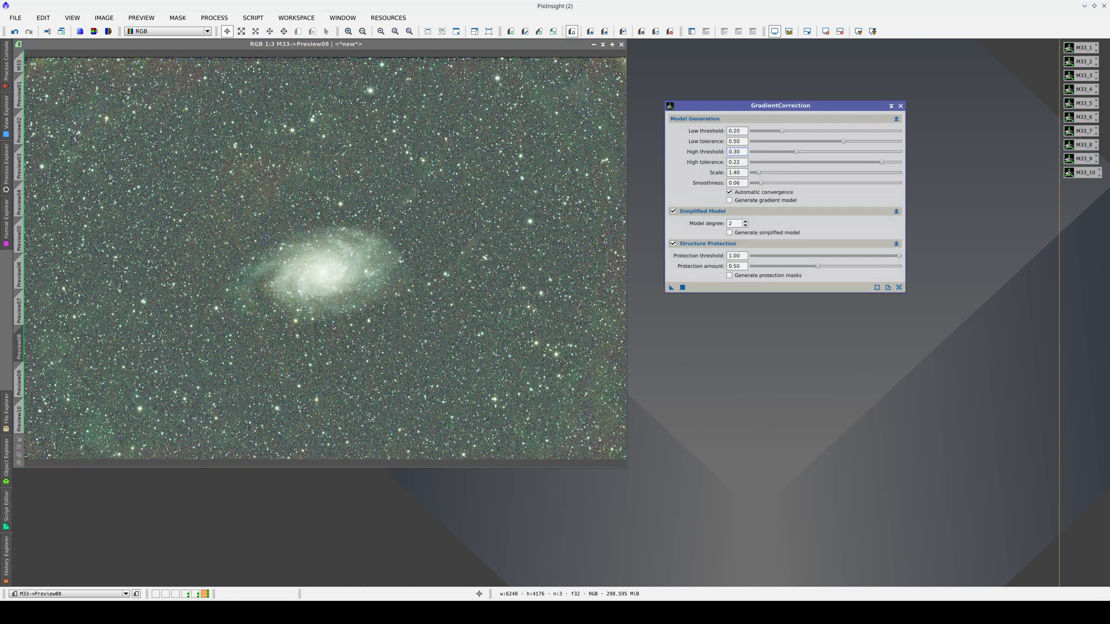
pyautogui.click(19, 383)
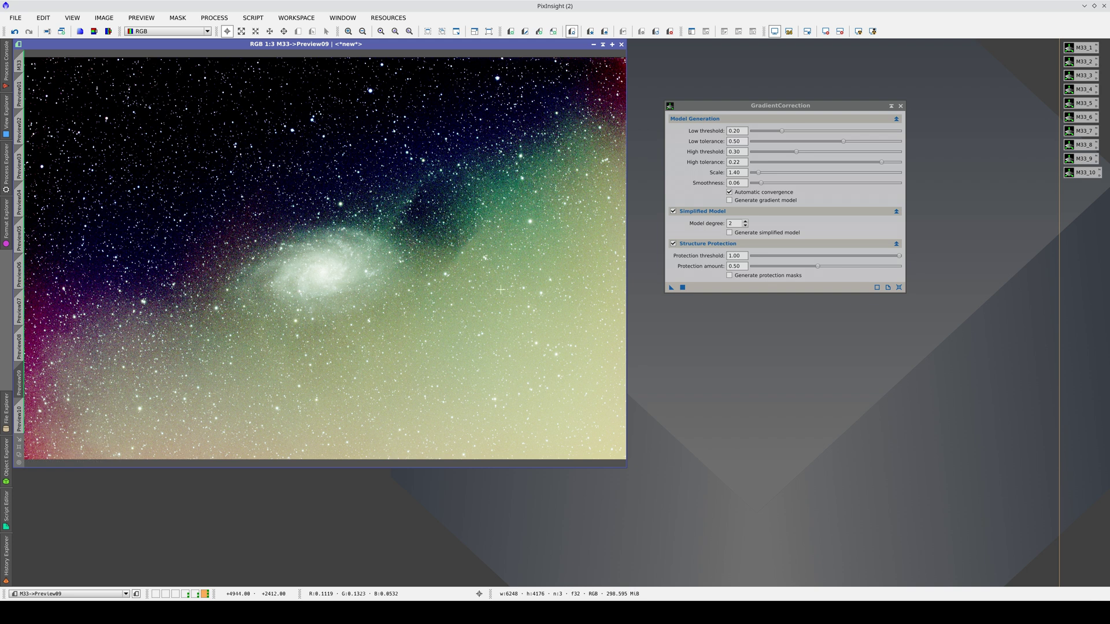
pyautogui.click(682, 287)
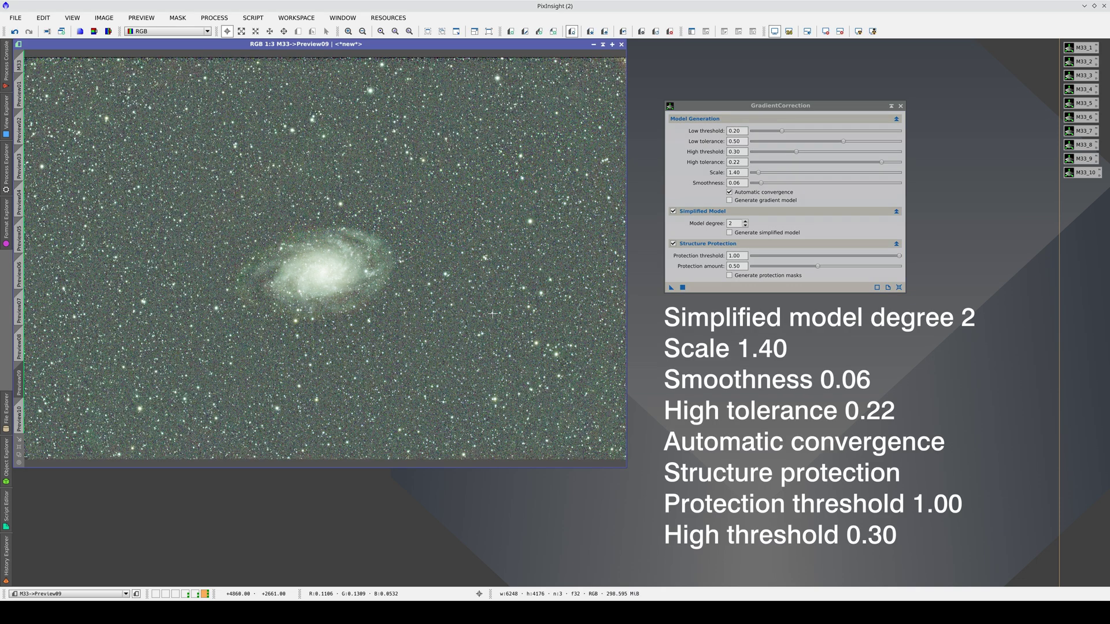
# Step: Compare M33's Preview09, corrected with high threshold 0.30, with the corrected Preview08
pyautogui.hotkey('ctrl', 'pageup')
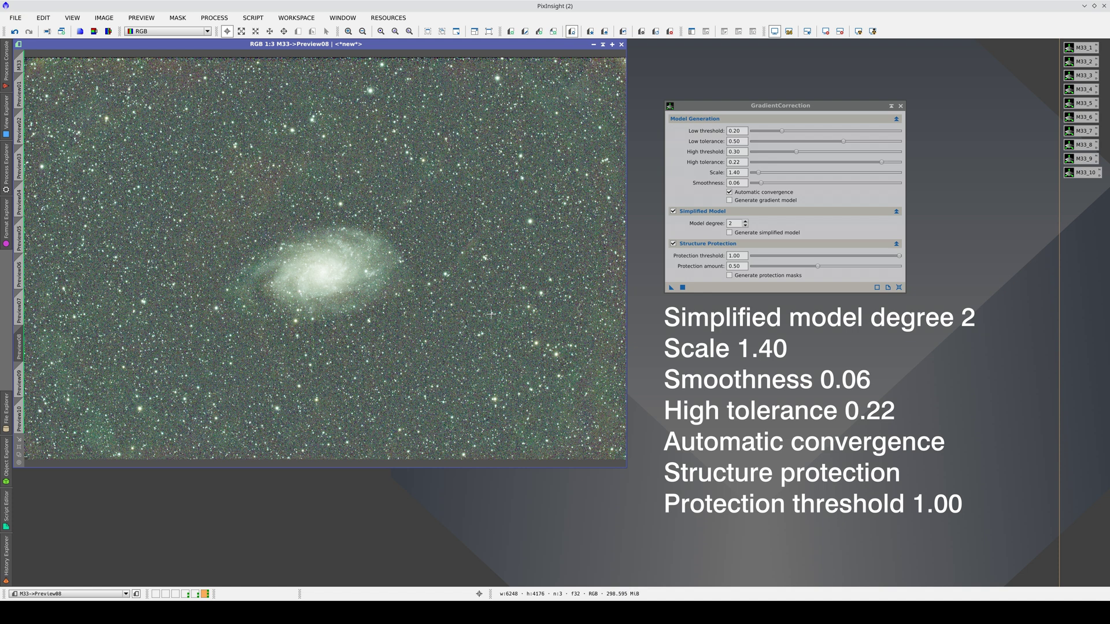
pyautogui.hotkey('ctrl', 'pagedown')
pyautogui.hotkey('ctrl', 'pageup')
pyautogui.hotkey('ctrl', 'pagedown')
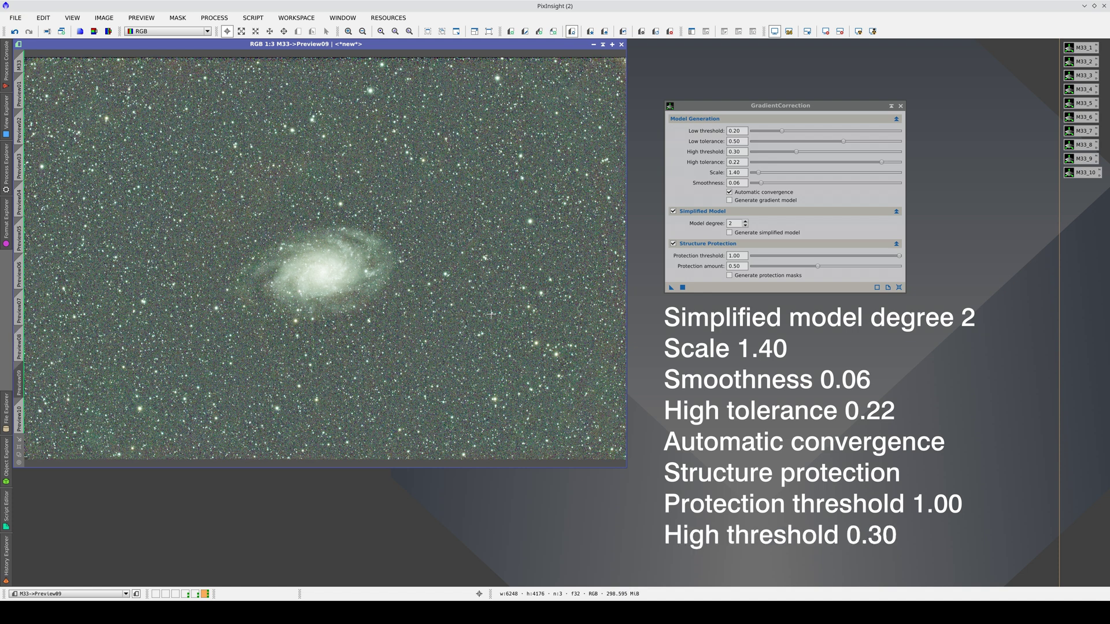
pyautogui.hotkey('ctrl', 'pageup')
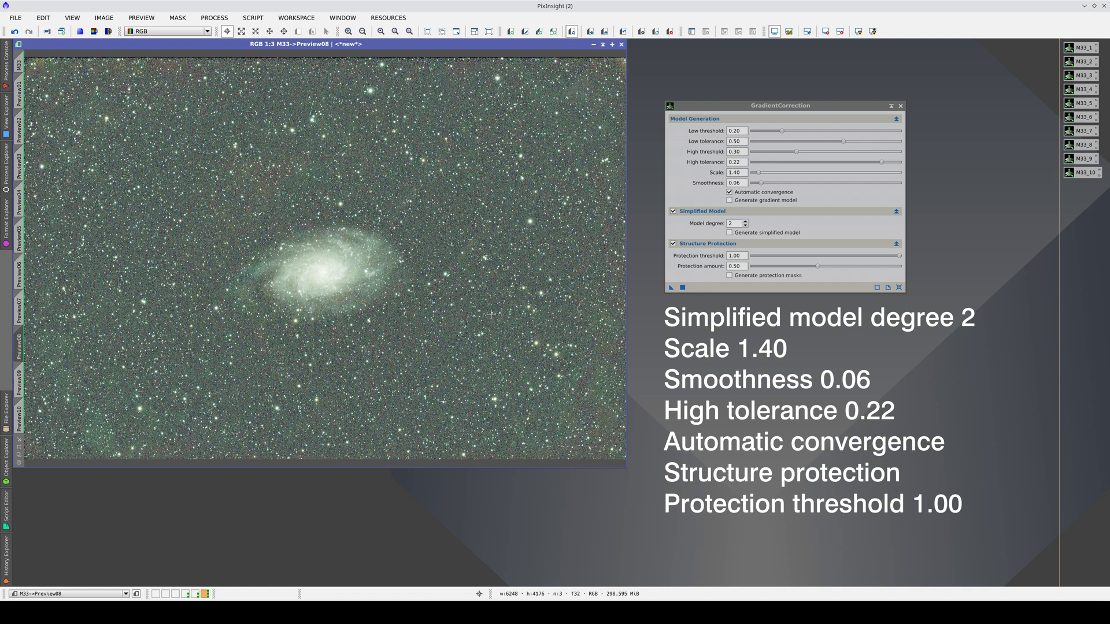
pyautogui.hotkey('ctrl', 'pagedown')
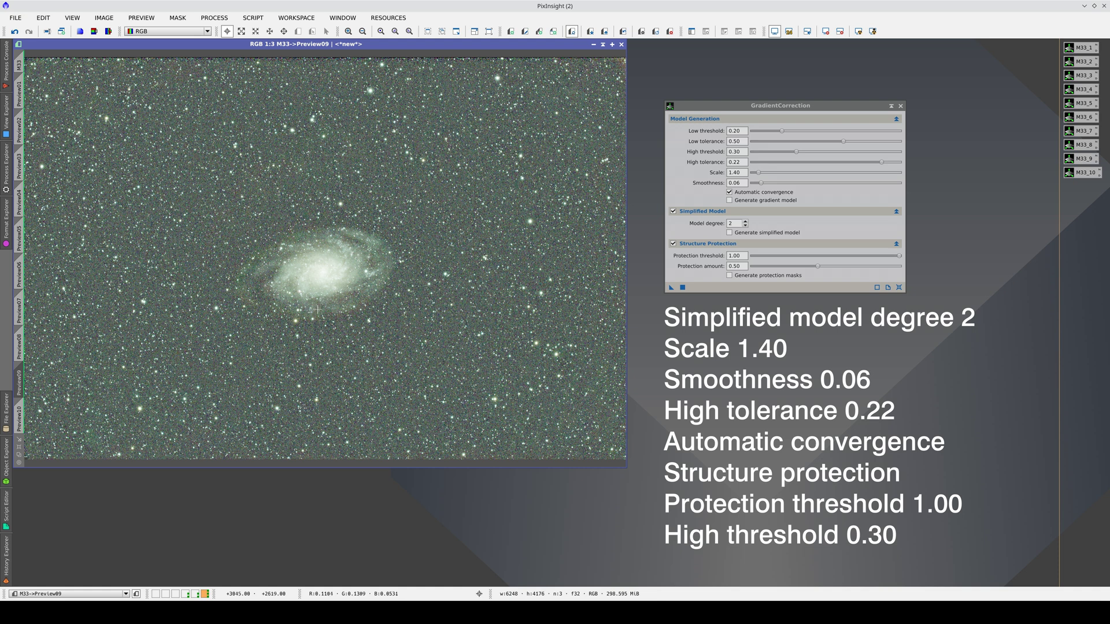
# Step: Set the structure protection amount to 0.70 and apply GradientCorrection to M33's Preview10
pyautogui.click(19, 416)
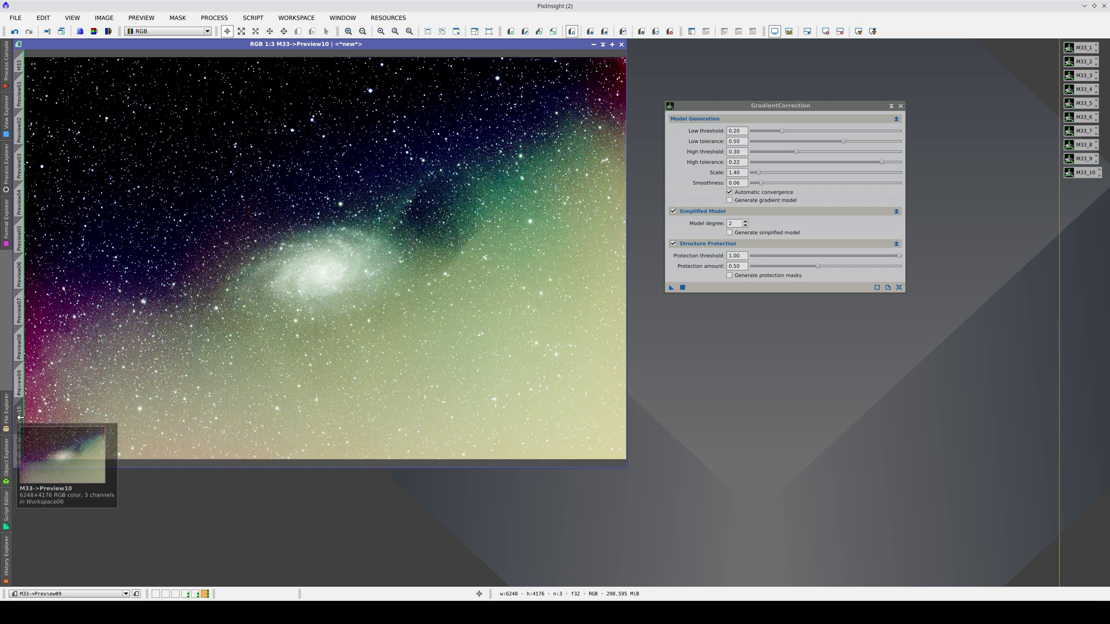
pyautogui.moveTo(817, 268); pyautogui.dragTo(851, 267)
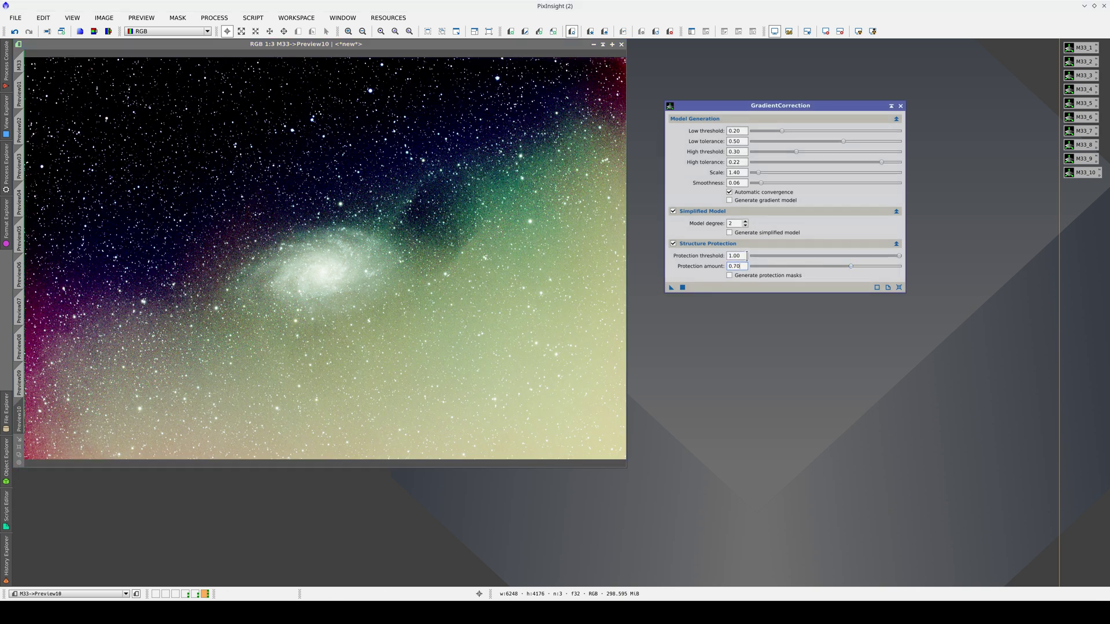
pyautogui.hotkey('shift', 'Tab')
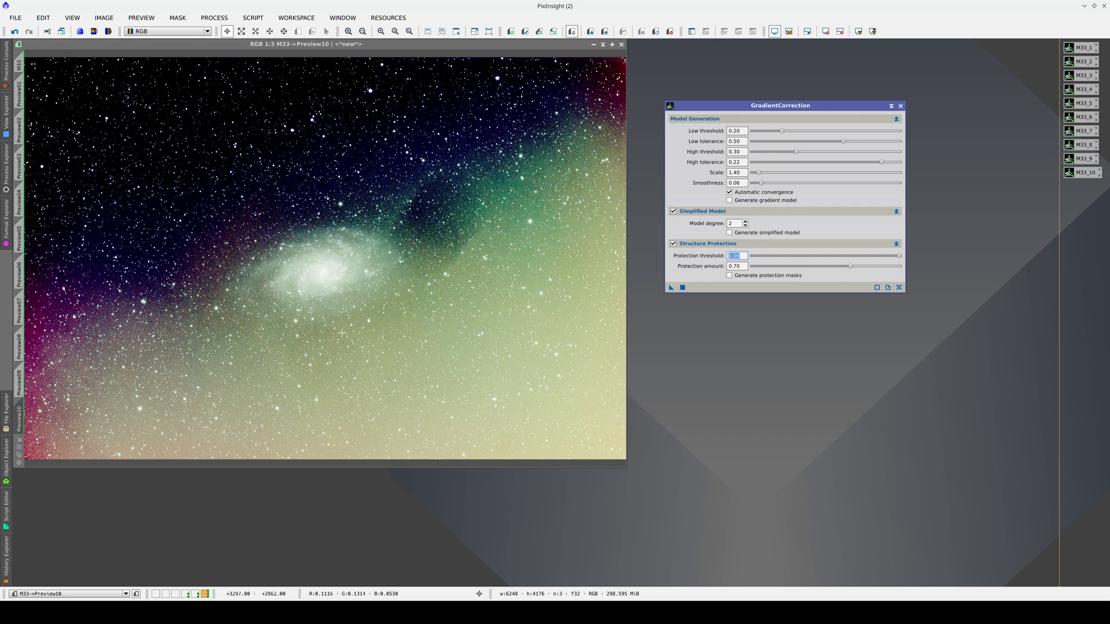
pyautogui.click(671, 286)
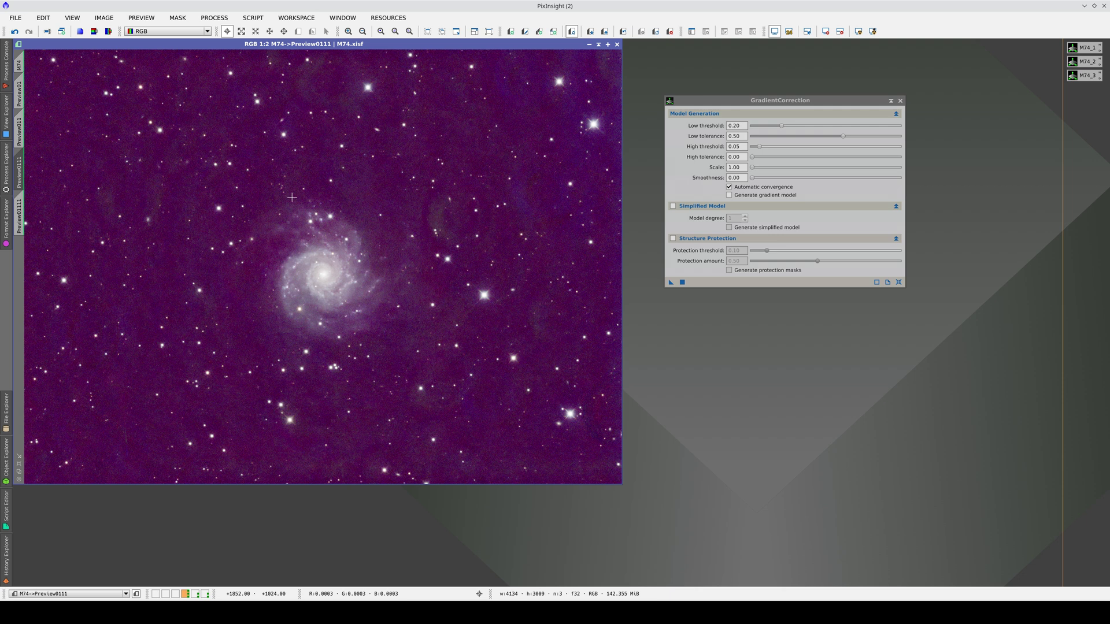
# Step: Compare M74's Preview0111 before and after its gradient correction
pyautogui.hotkey('ctrl', 'shift', 'z')
pyautogui.hotkey('ctrl', 'shift', 'y')
pyautogui.hotkey('ctrl', 'shift', 'z')
pyautogui.hotkey('ctrl', 'shift', 'y')
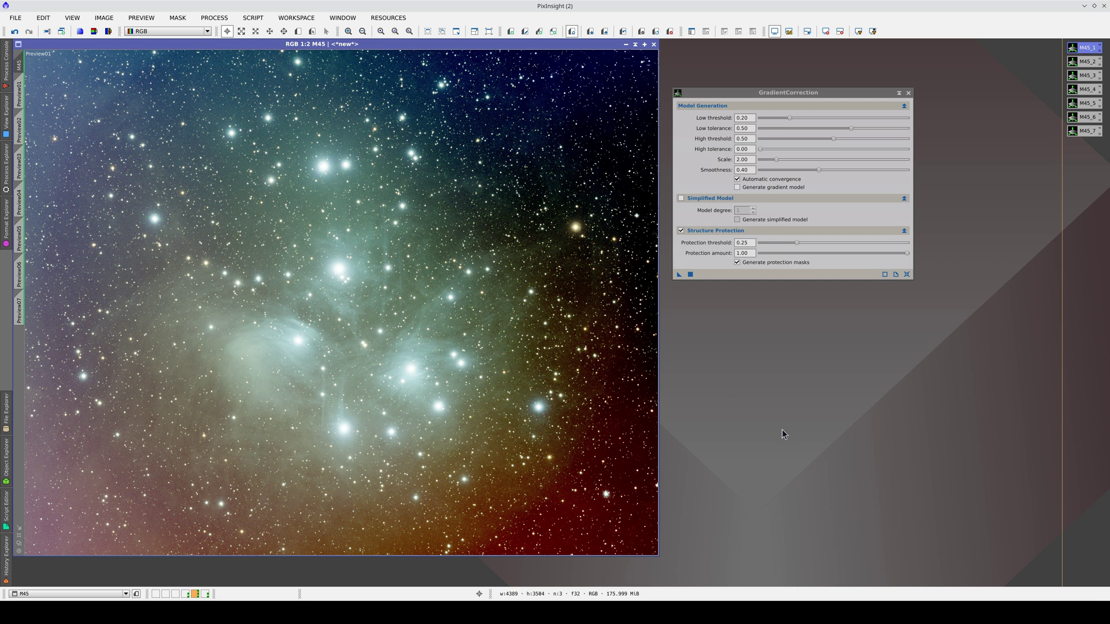
# Step: Compare M45's Preview07 before and after its gradient correction with structure protection
pyautogui.hotkey('ctrl', 'shift', 'y')
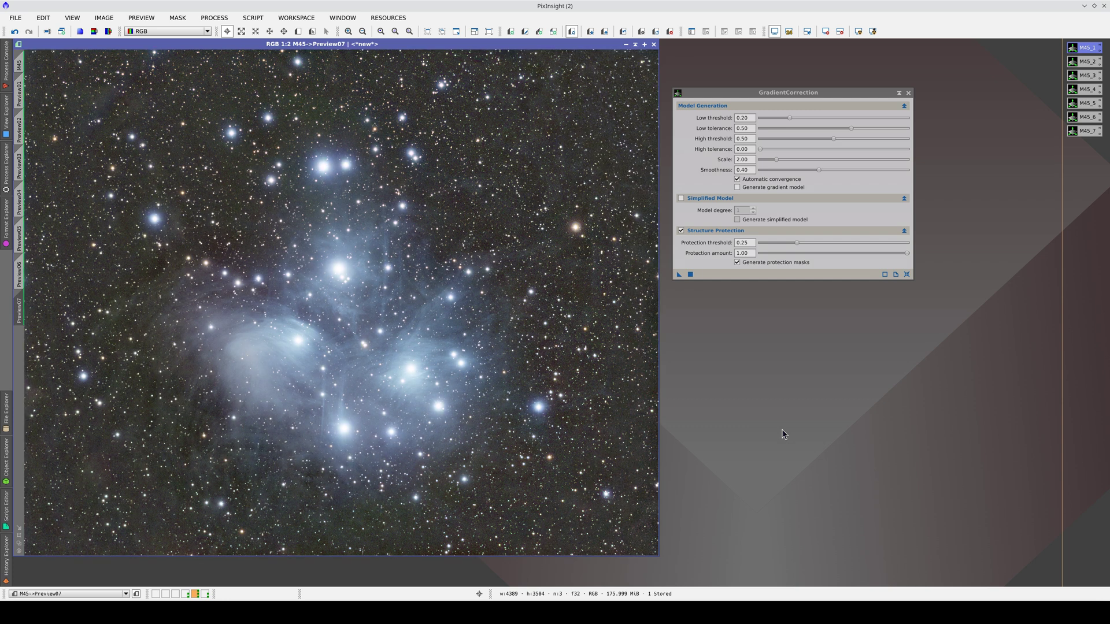
pyautogui.hotkey('ctrl', 'shift', 'z')
pyautogui.hotkey('ctrl', 'shift', 'y')
pyautogui.hotkey('ctrl', 'shift', 'z')
pyautogui.hotkey('ctrl', 'shift', 'y')
pyautogui.hotkey('ctrl', 'shift', 'z')
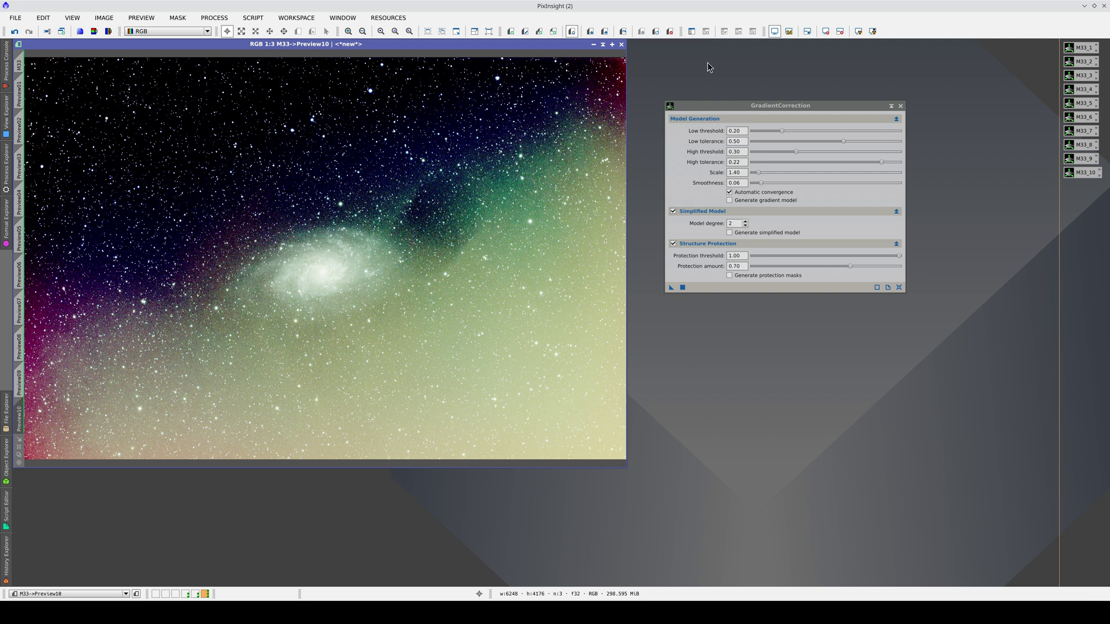
# Step: Compare M33's Preview10 before and after its gradient correction with protection amount 0.70, ending on the corrected version
pyautogui.hotkey('ctrl', 'shift', 'y')
pyautogui.hotkey('ctrl', 'shift', 'z')
pyautogui.hotkey('ctrl', 'shift', 'y')
pyautogui.hotkey('ctrl', 'shift', 'z')
pyautogui.hotkey('ctrl', 'shift', 'y')
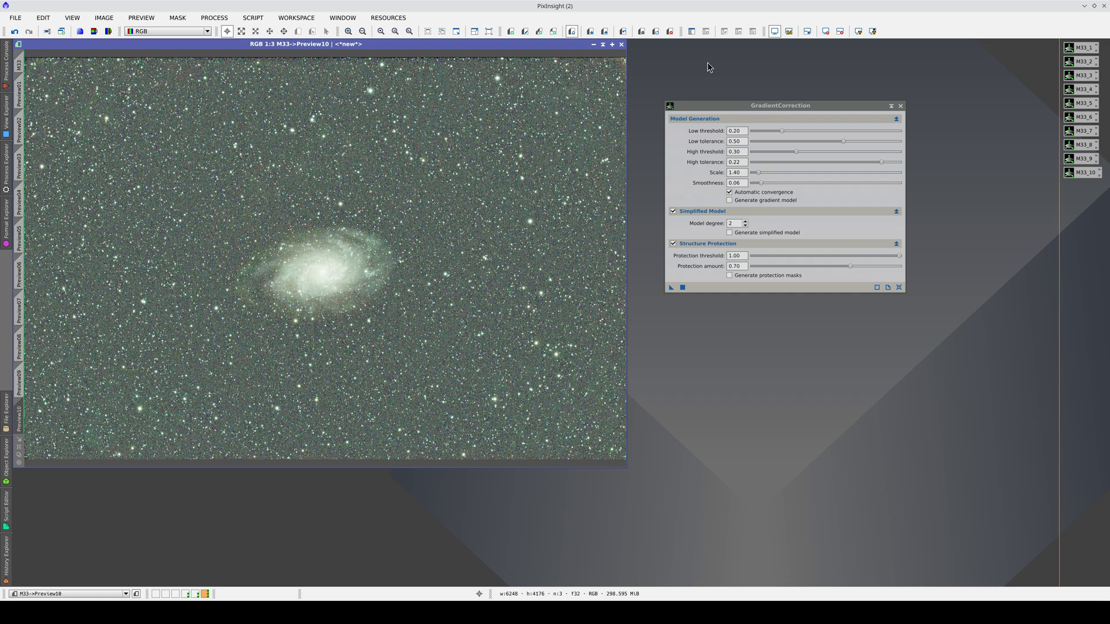